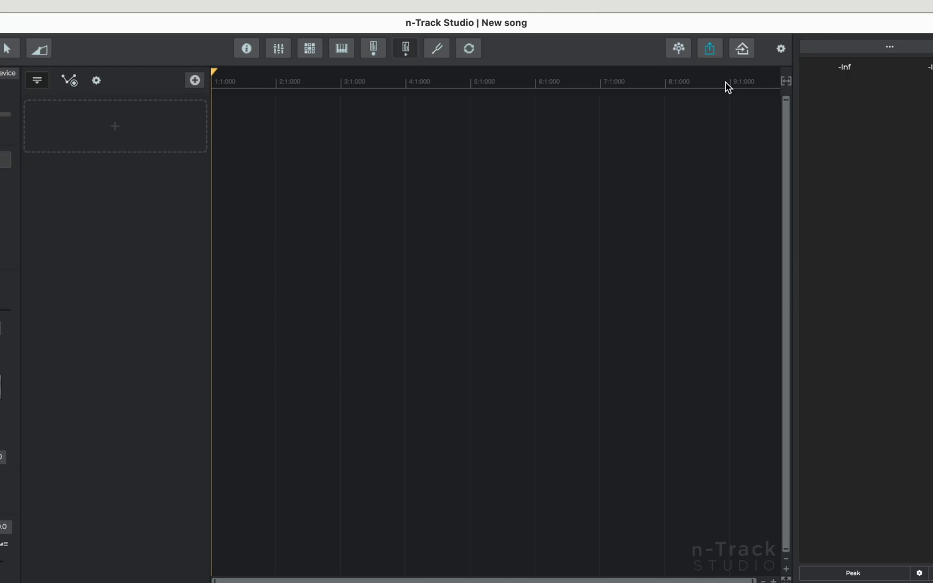
Step: Loop measures 1 to 9 with loop playback on, then open the Add new track dialog
drag(704, 80, 186, 89)
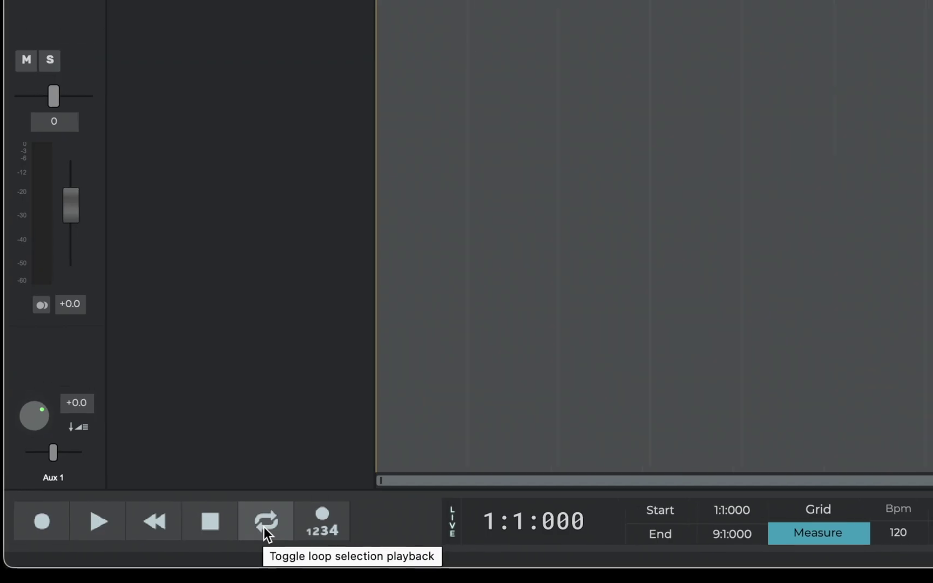
click(264, 523)
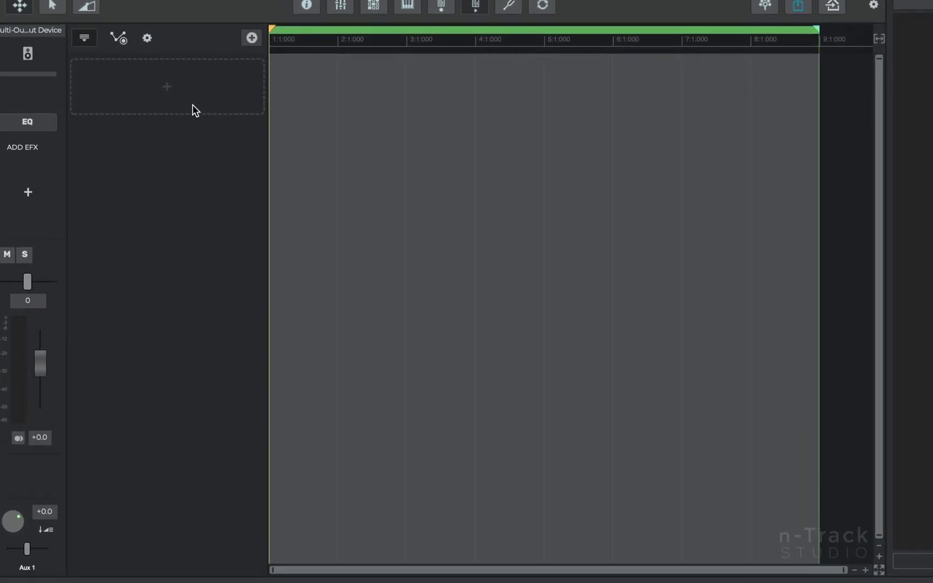
click(171, 132)
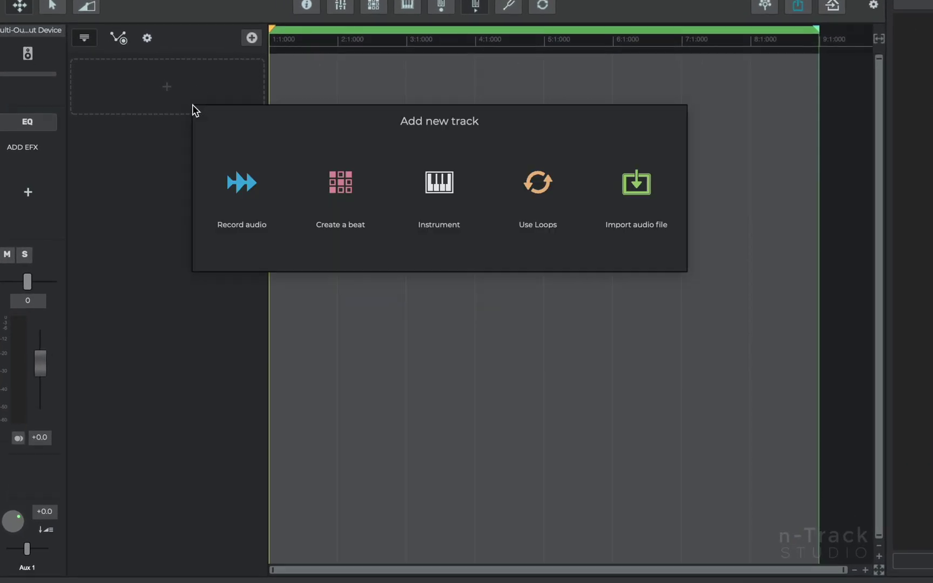
Step: Create an Acoustic Kit beat, play it, and lower the HH Closed and Rimshot steps to velocities 66 and 68
click(328, 205)
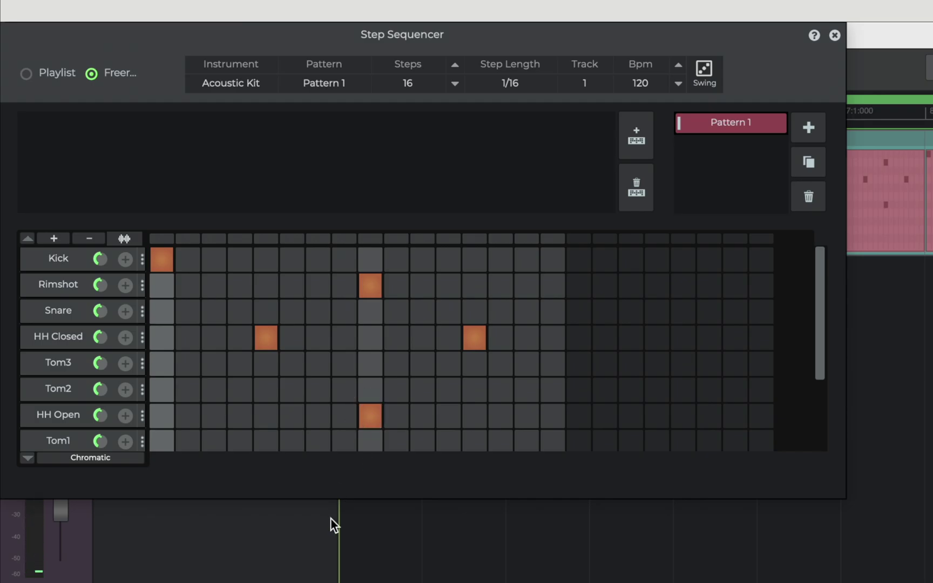
click(356, 523)
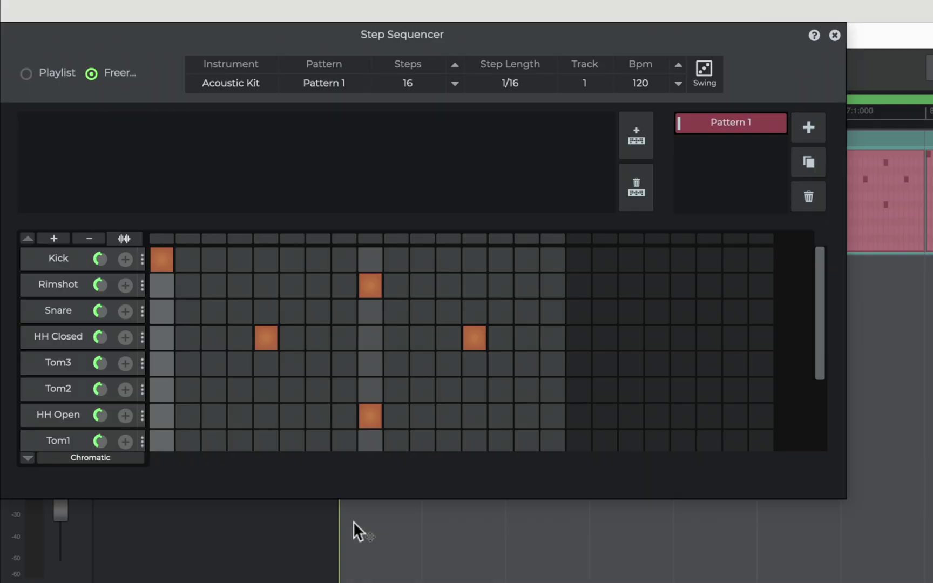
key(space)
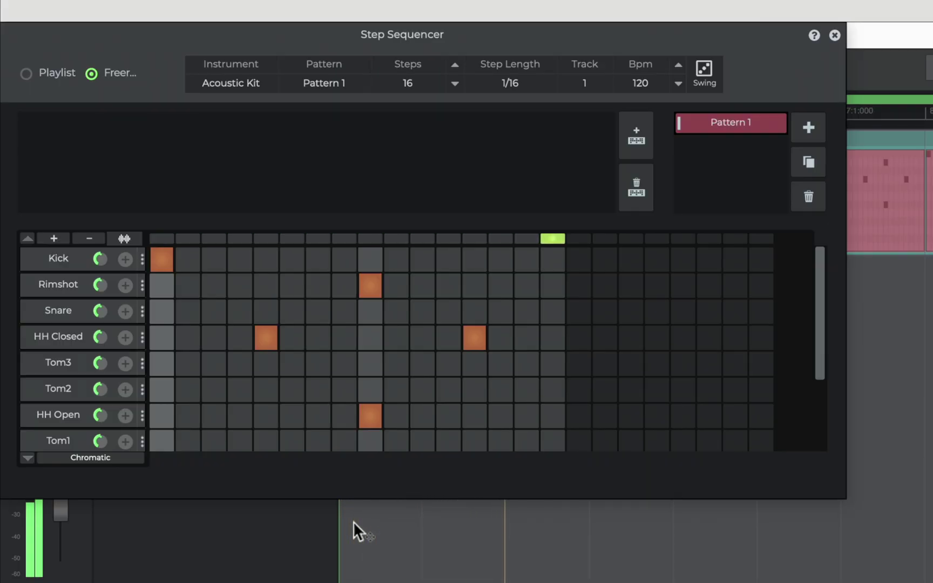
drag(265, 346, 269, 375)
drag(369, 288, 374, 318)
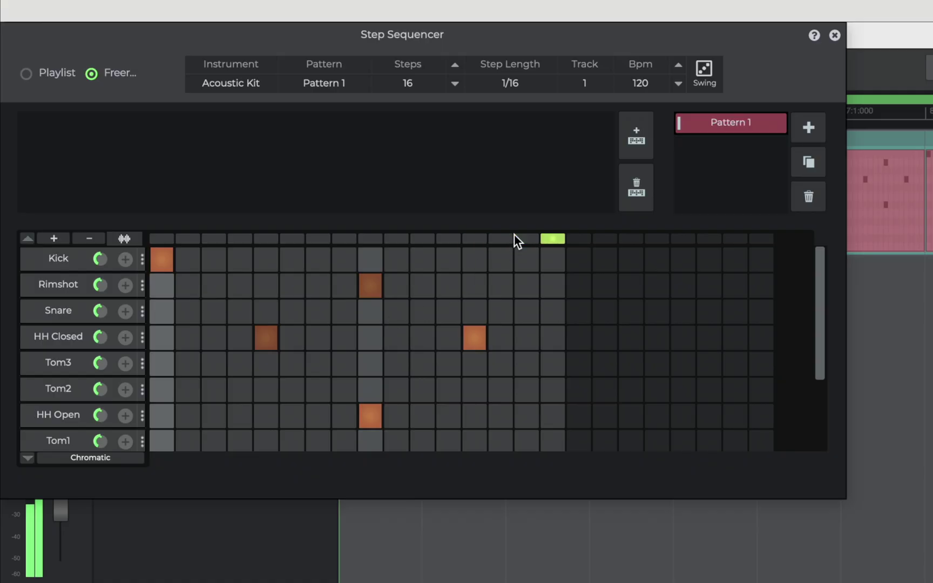
Step: Humanize the drum pattern's timing from the Swing options
click(708, 71)
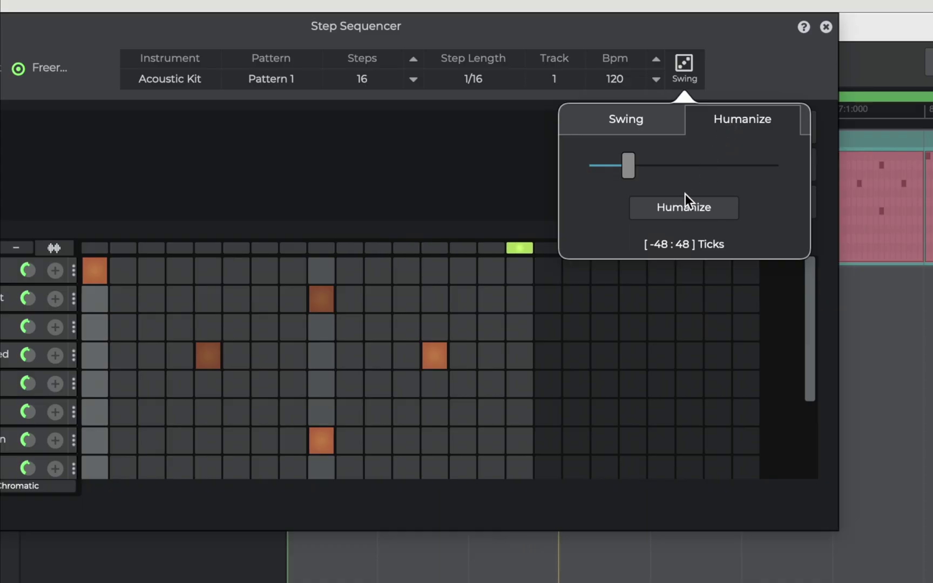
click(679, 212)
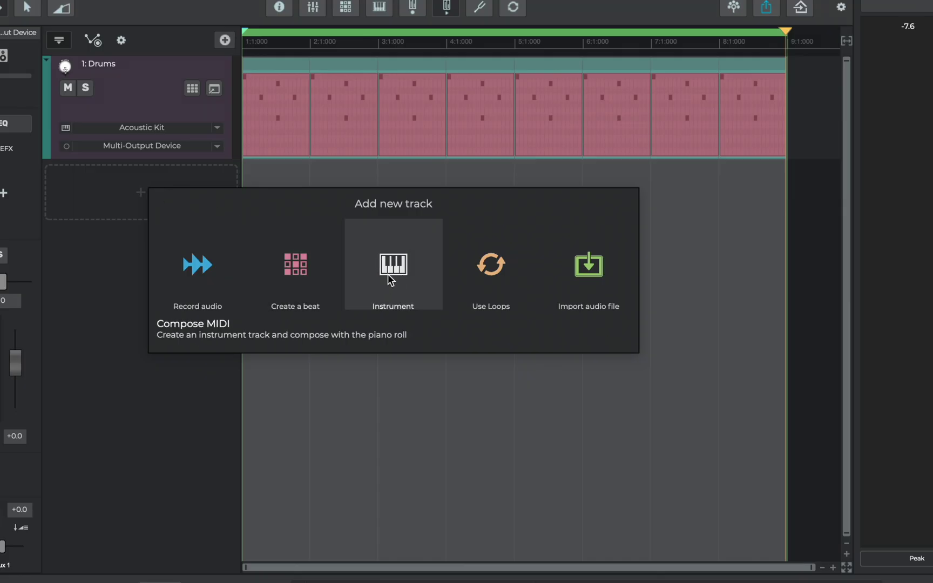
Step: Add an instrument track using Piano & Keys > Acoustic Piano > Steinway Grand Lite
click(389, 278)
click(245, 264)
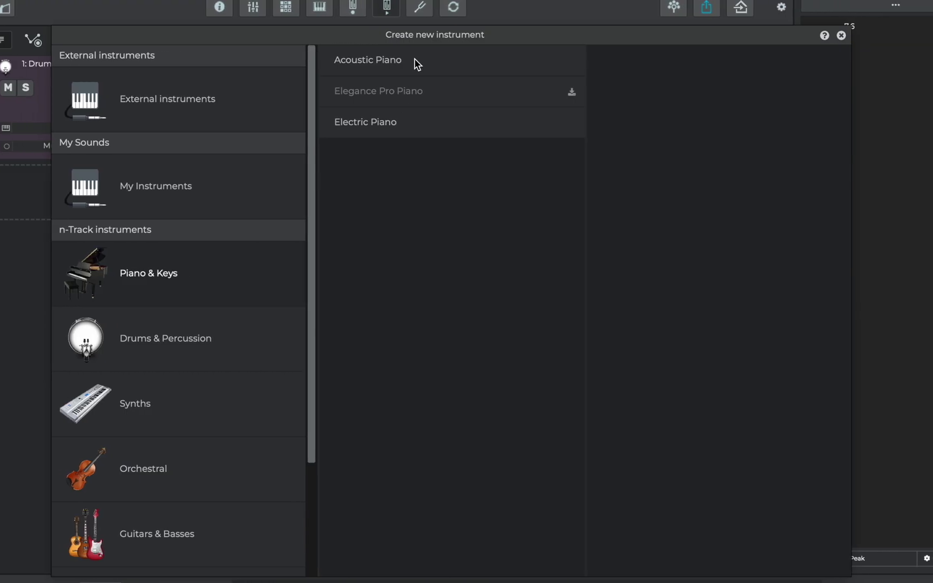
click(414, 60)
click(574, 53)
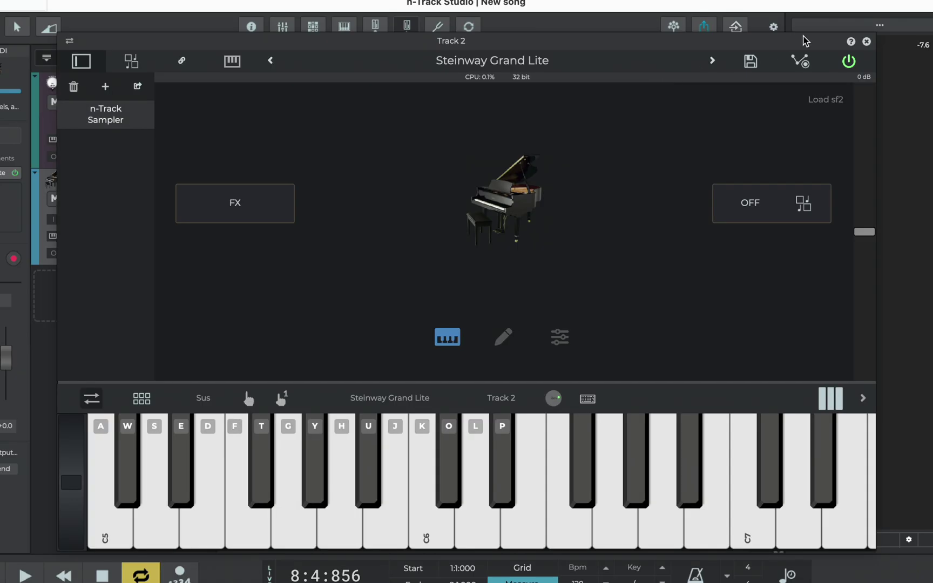
click(866, 42)
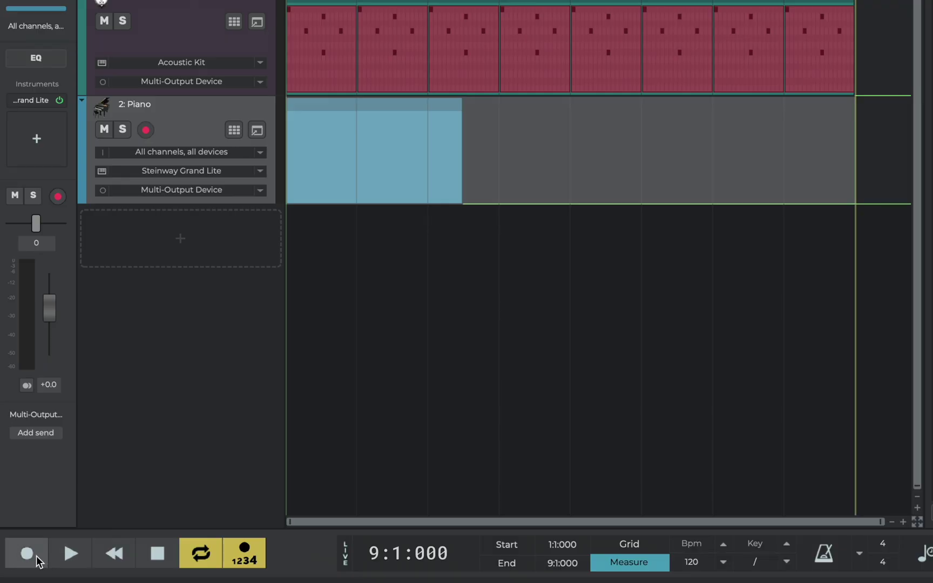
Step: Record a piano part across the eight looped bars, then play it back
click(27, 553)
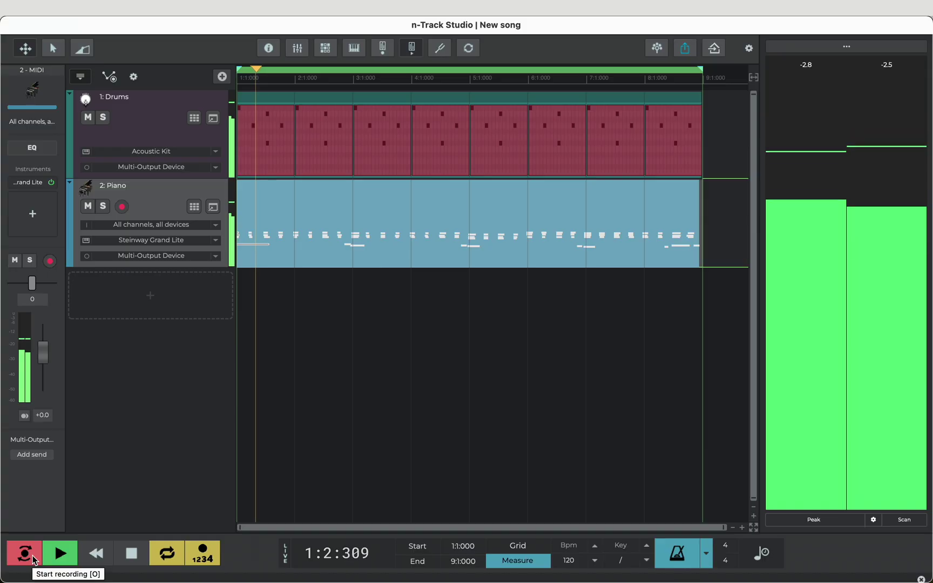
click(32, 556)
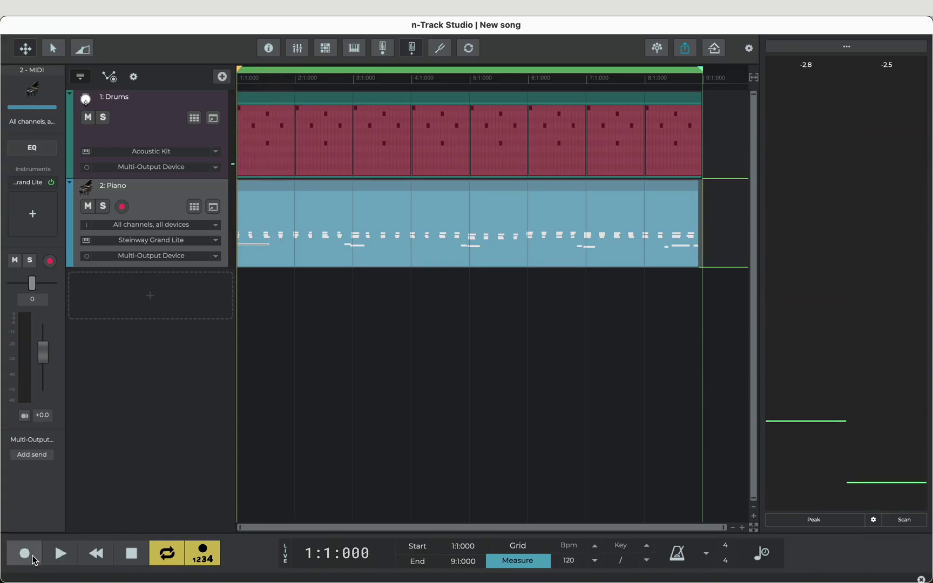
click(50, 560)
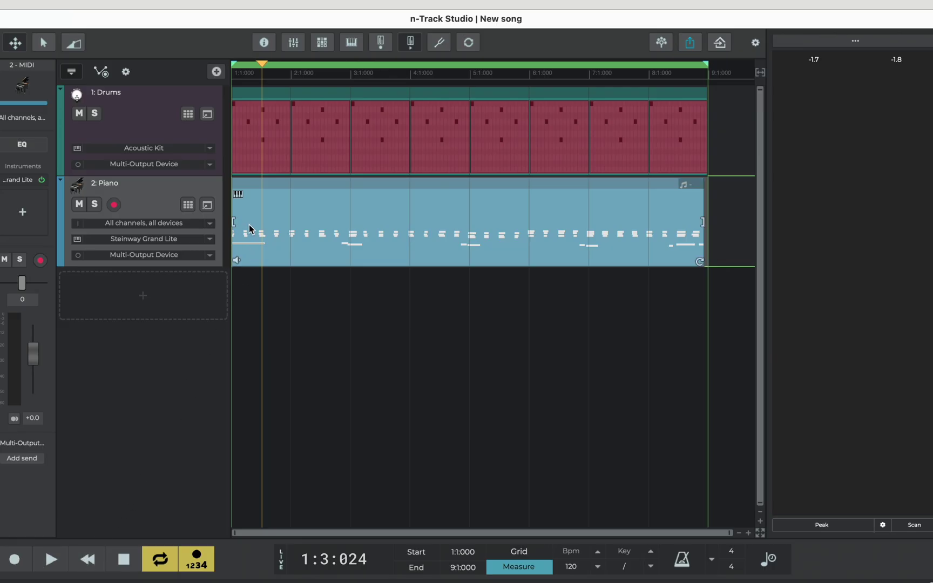
Step: Open the piano clip in the Pianoroll with the grid kept at Eight
click(238, 195)
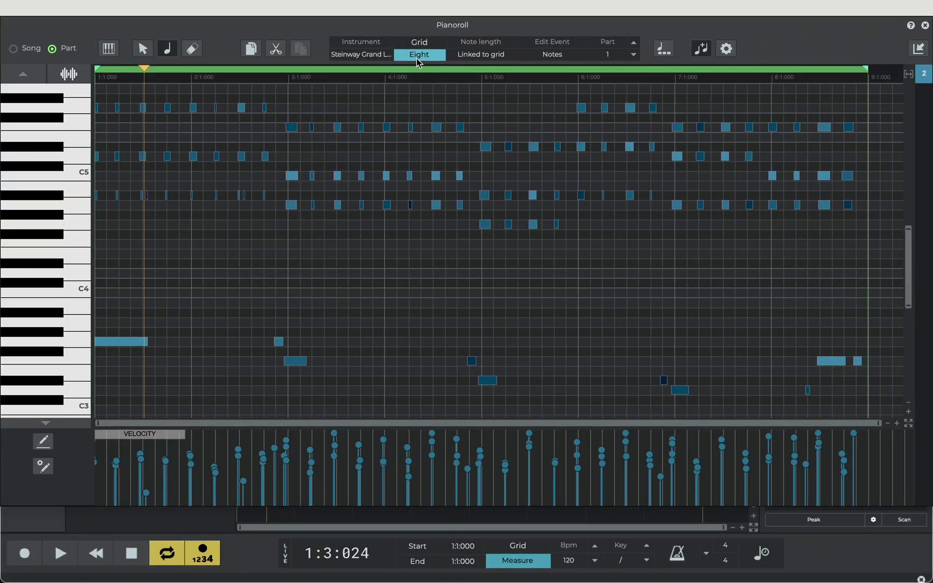
click(419, 58)
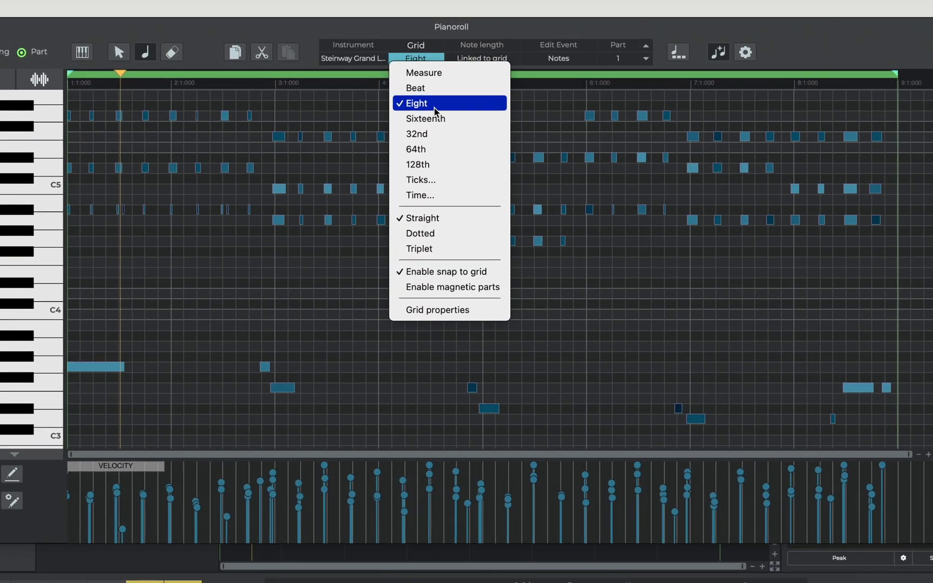
click(434, 108)
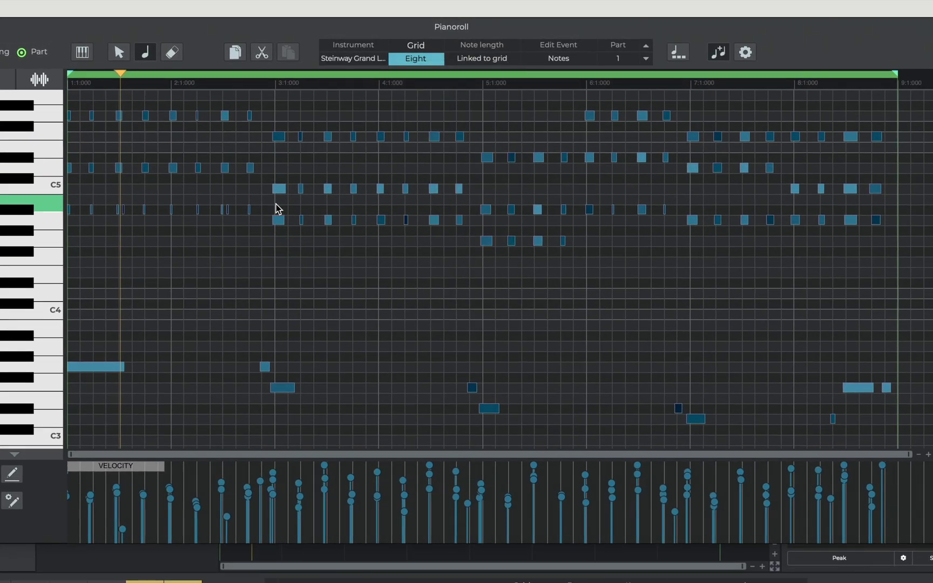
Step: Select all notes, quantize them to the eighth-note grid, play, then deselect
right_click(227, 241)
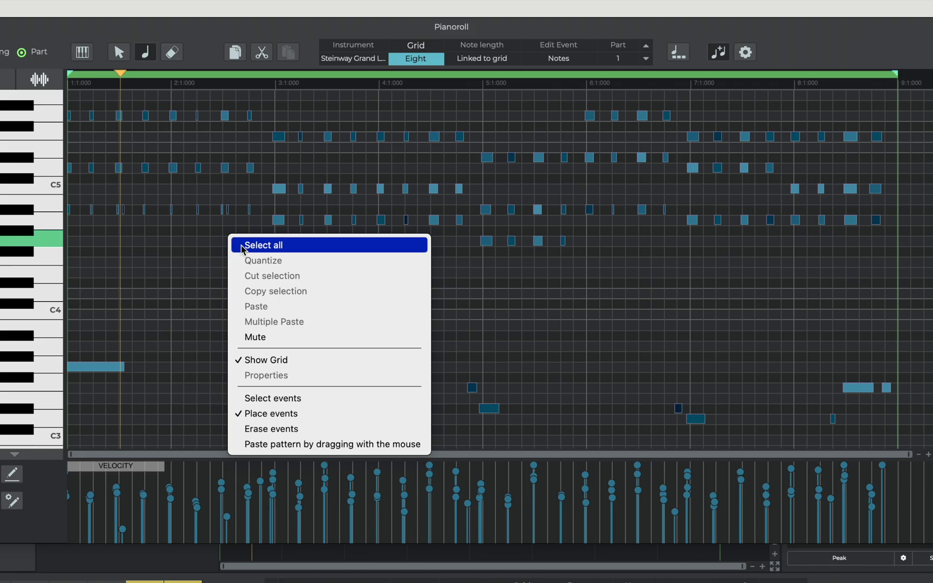
click(242, 246)
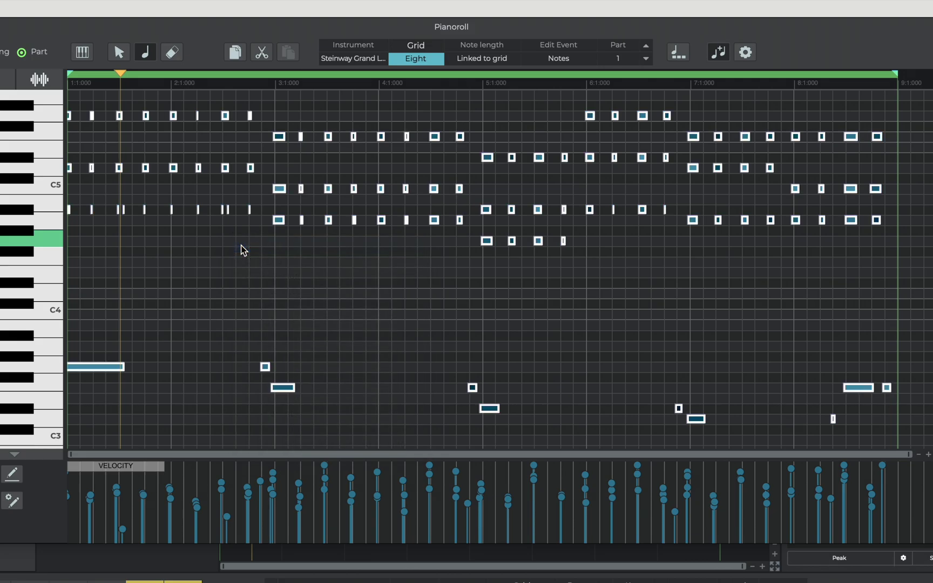
right_click(276, 225)
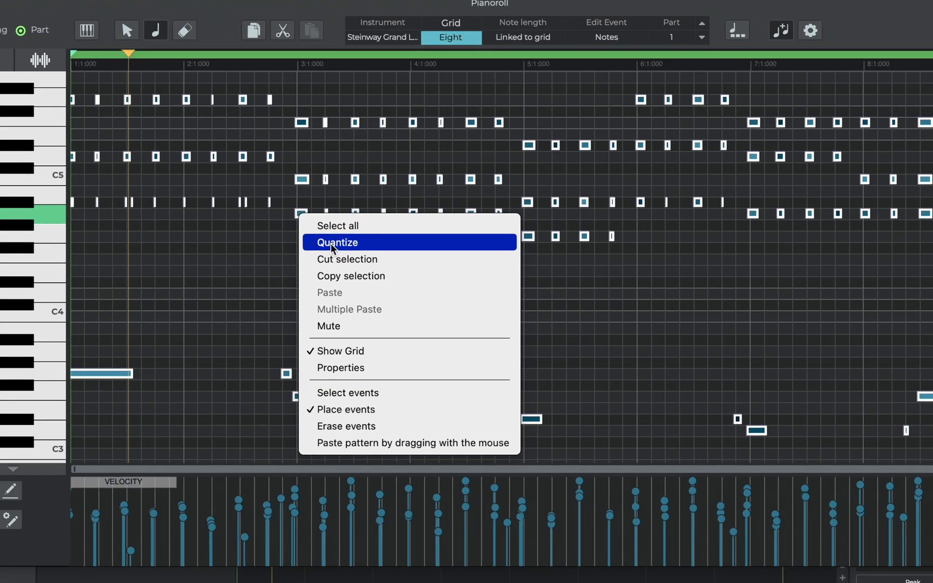
click(330, 243)
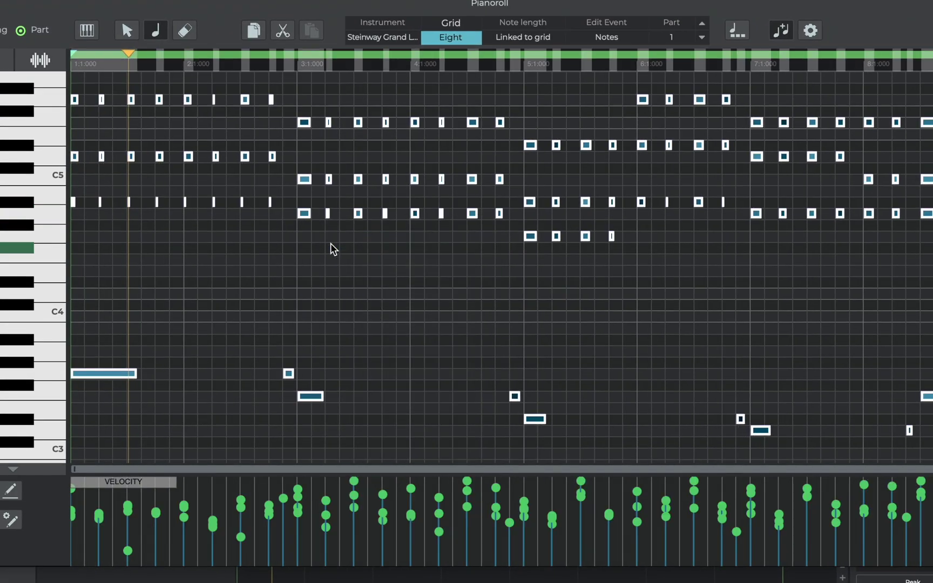
key(space)
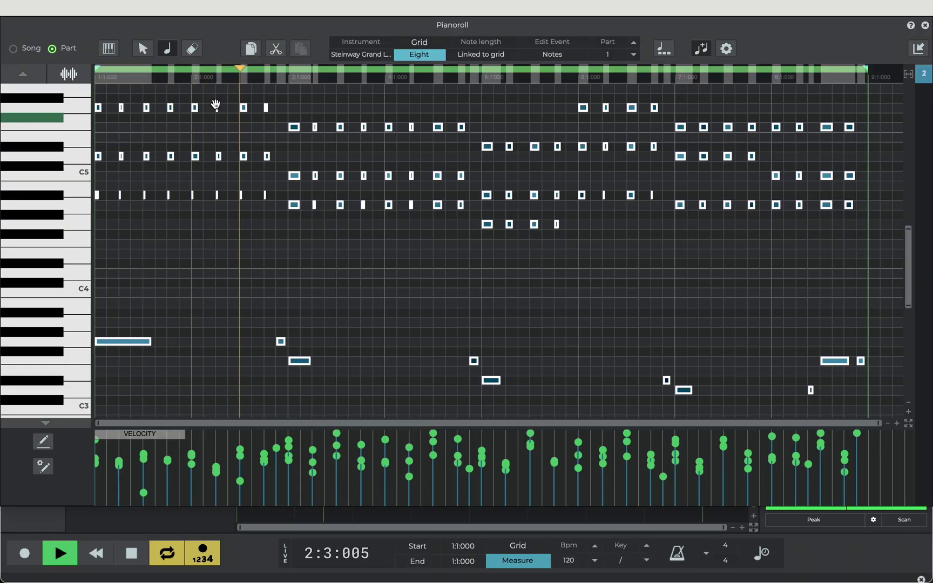
click(152, 270)
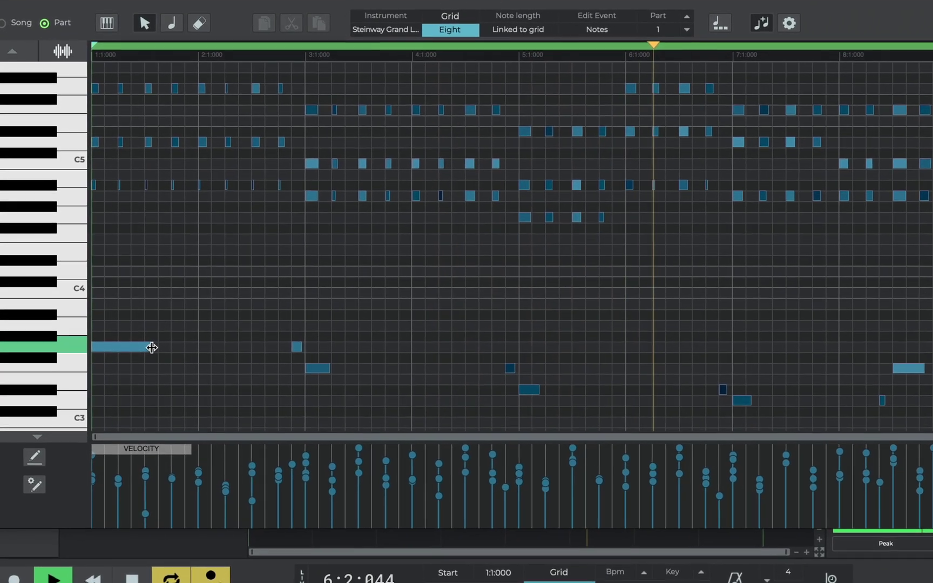
Step: Shorten the long low note, raise one note's pitch, add a longer note, and play the part
drag(150, 346, 115, 347)
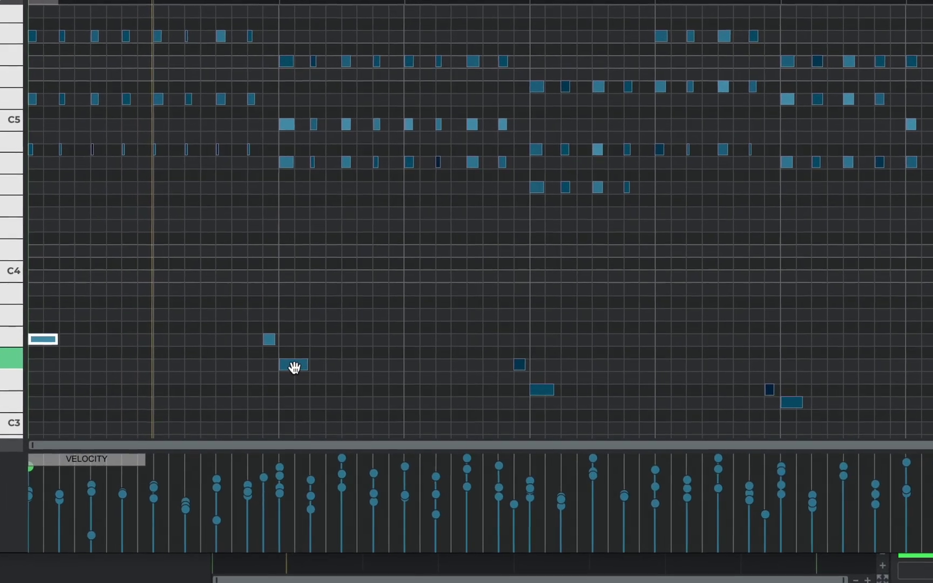
click(294, 366)
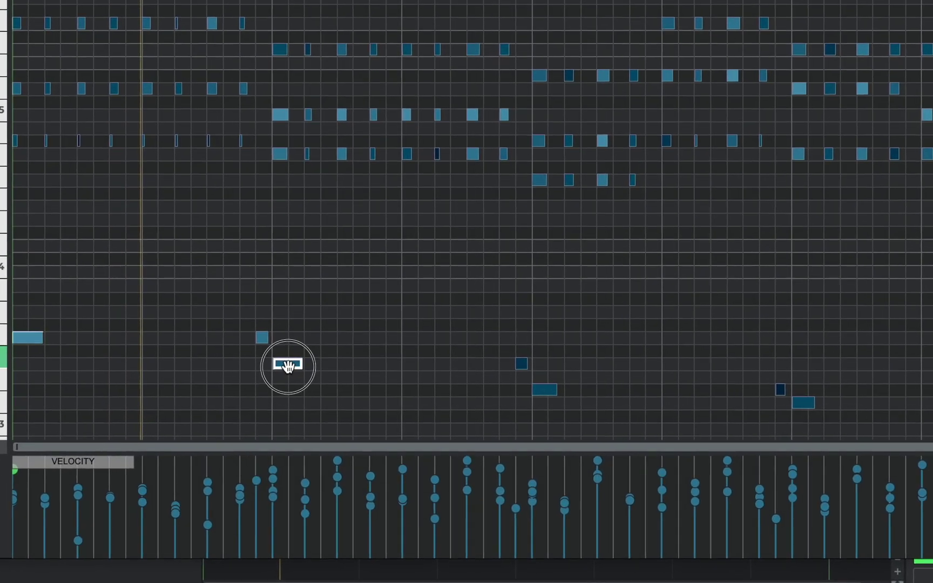
drag(288, 366, 286, 208)
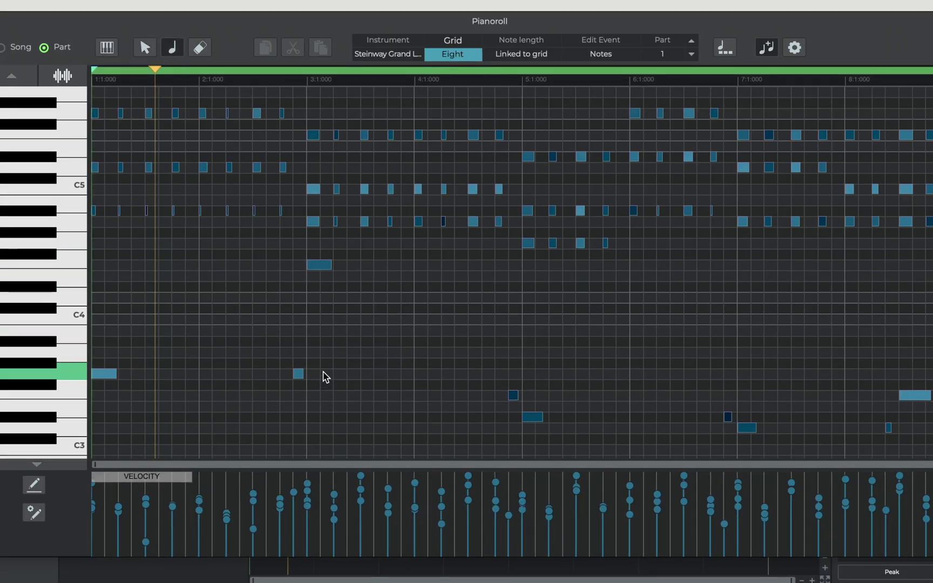
click(317, 396)
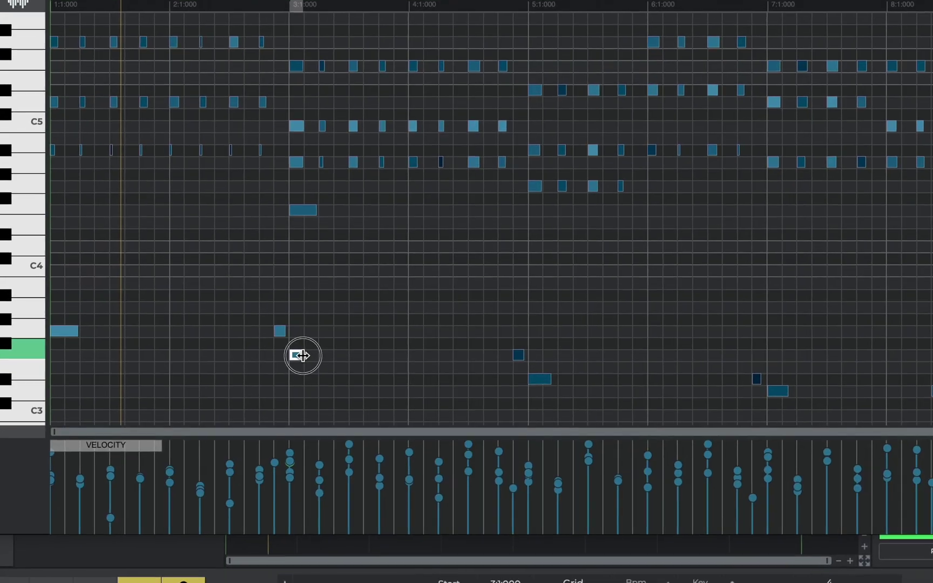
drag(318, 395, 366, 396)
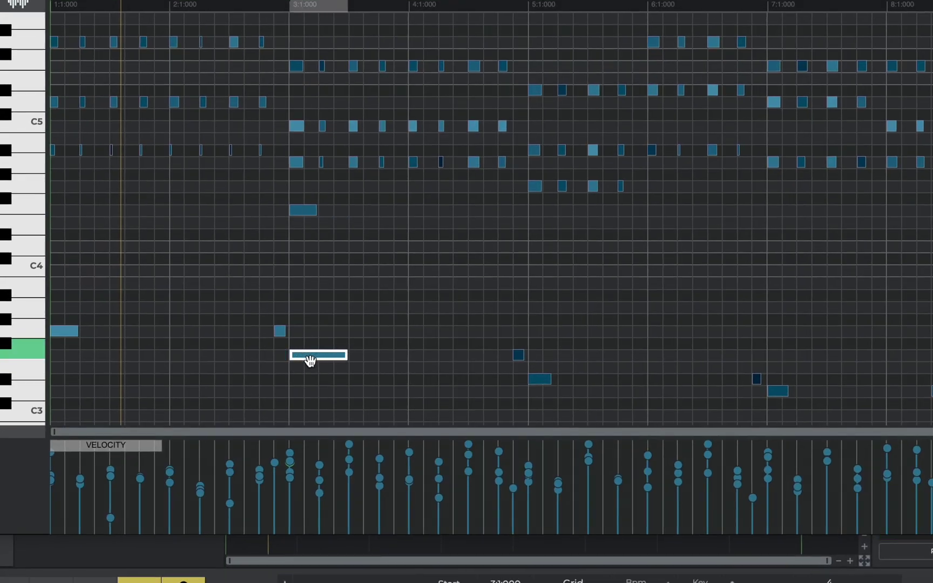
key(space)
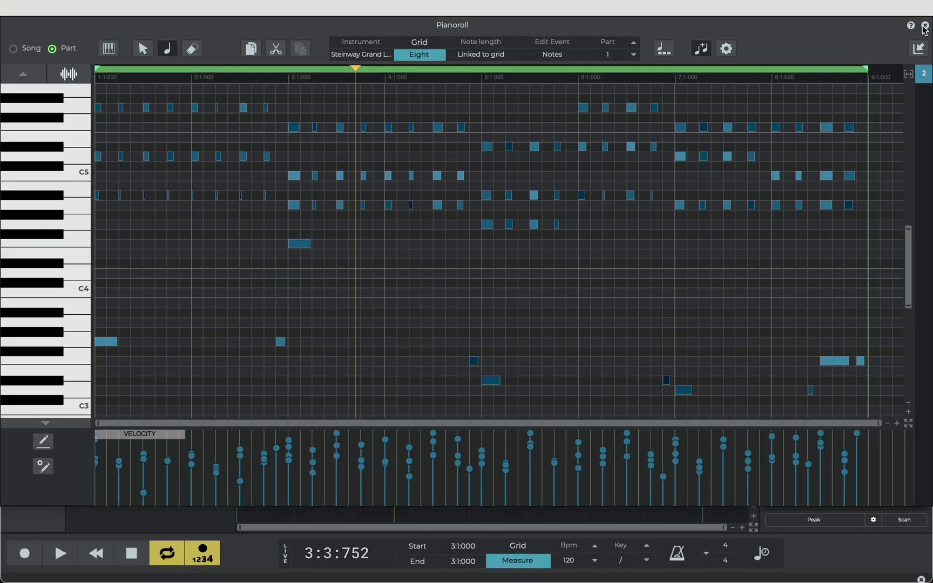
Step: Close the piano roll, set the Piano track volume to -5, and play to check
click(925, 26)
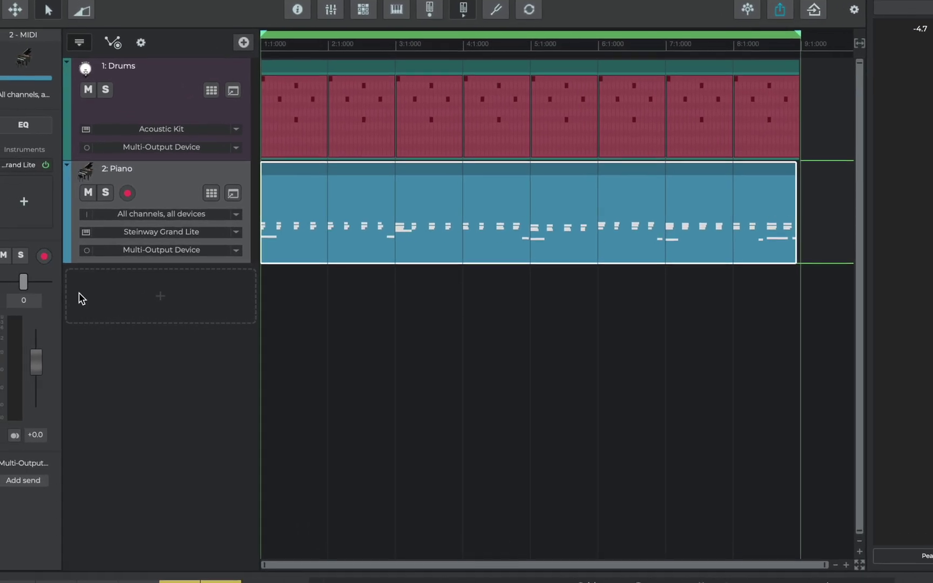
double_click(3, 304)
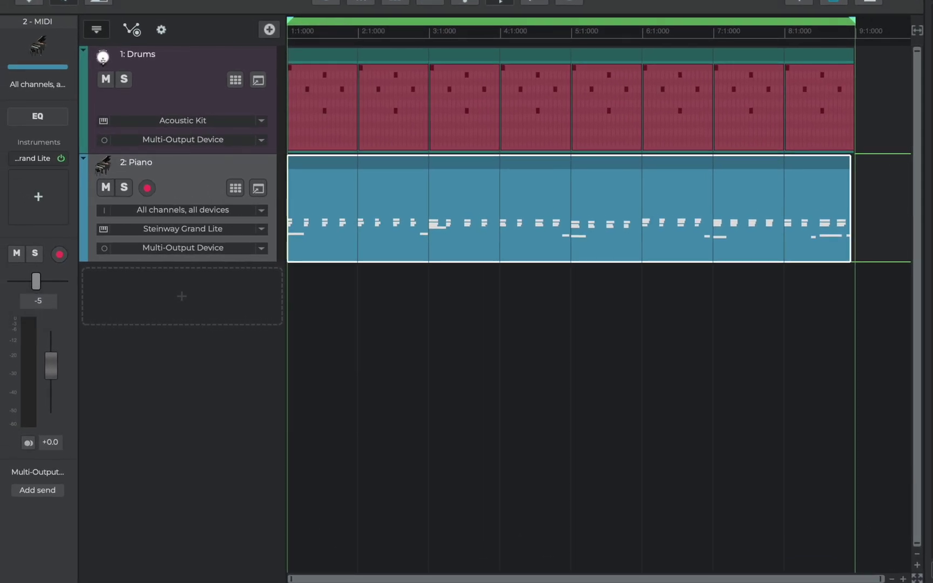
key(space)
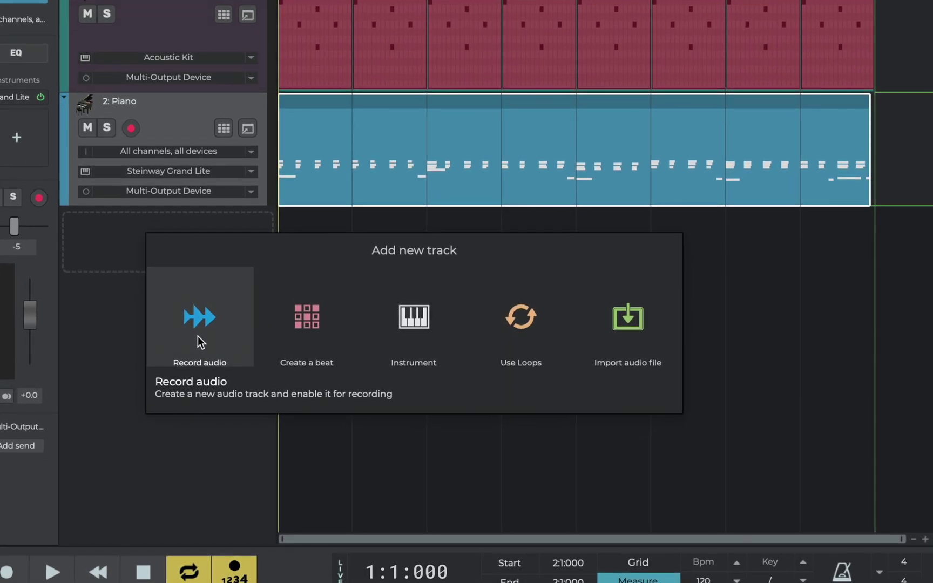
Step: Add an audio track, disarm Piano, and set Scarlett 6i6 USB as the recording device
click(198, 336)
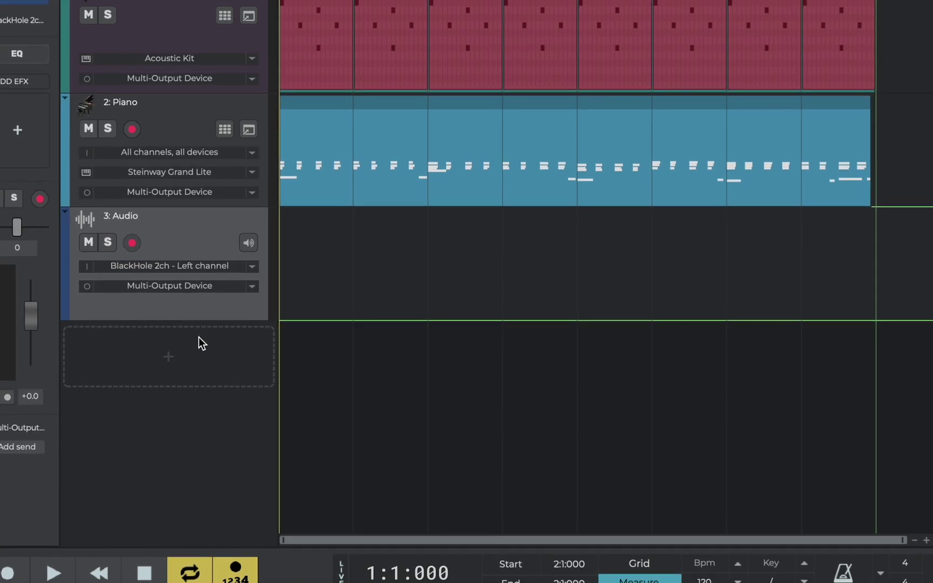
click(132, 182)
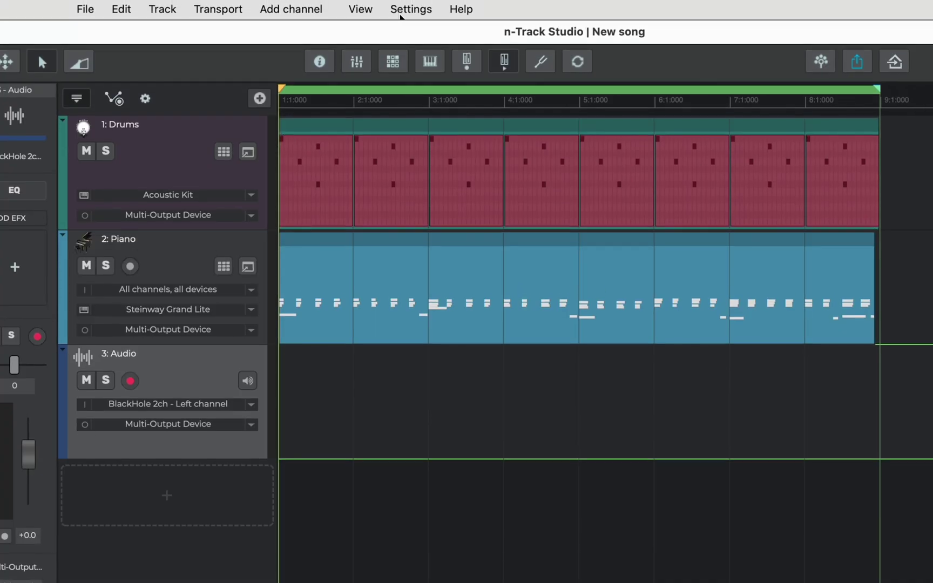
click(402, 8)
click(407, 52)
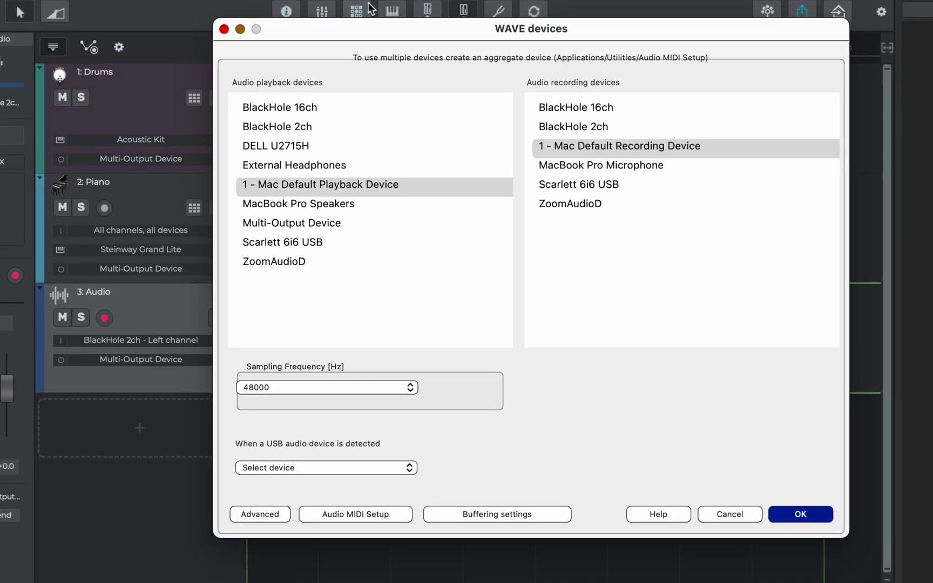
click(565, 189)
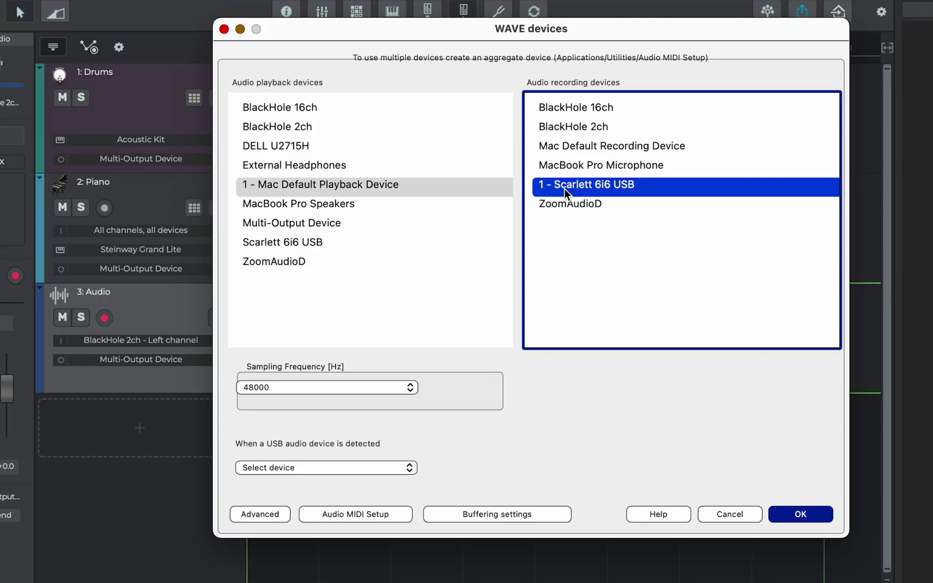
click(773, 510)
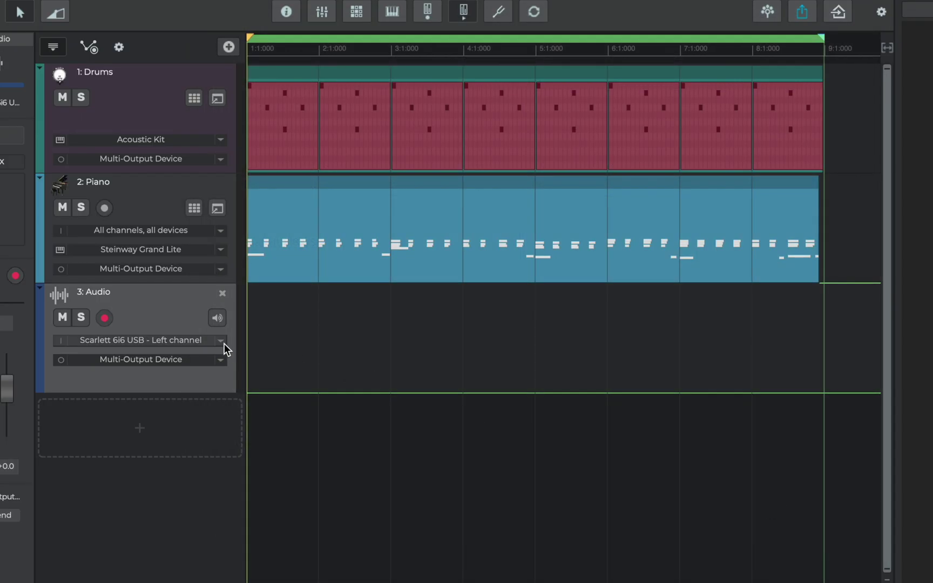
Step: Set the audio track's input to Scarlett 6i6 USB 2 Left channel
click(223, 342)
mouse_move(240, 398)
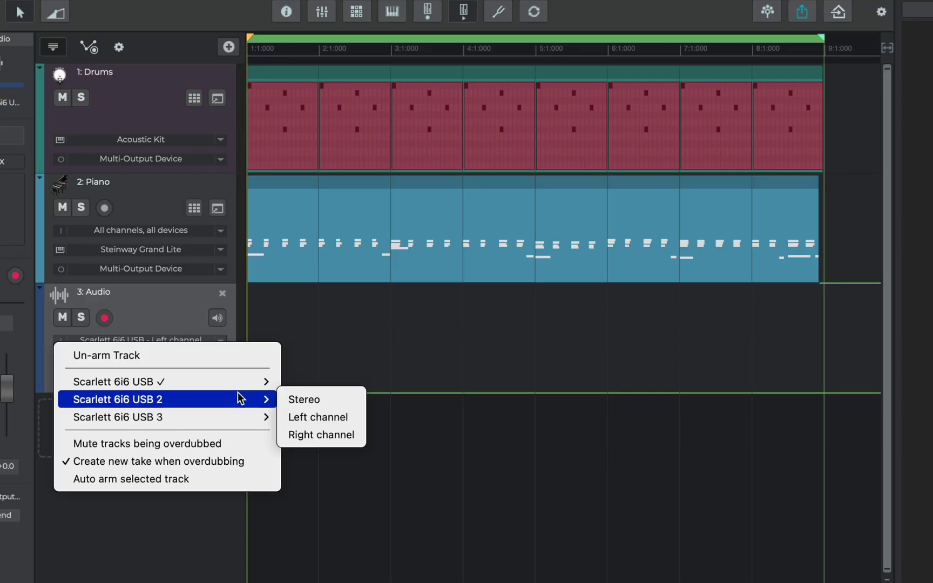
click(309, 417)
click(306, 412)
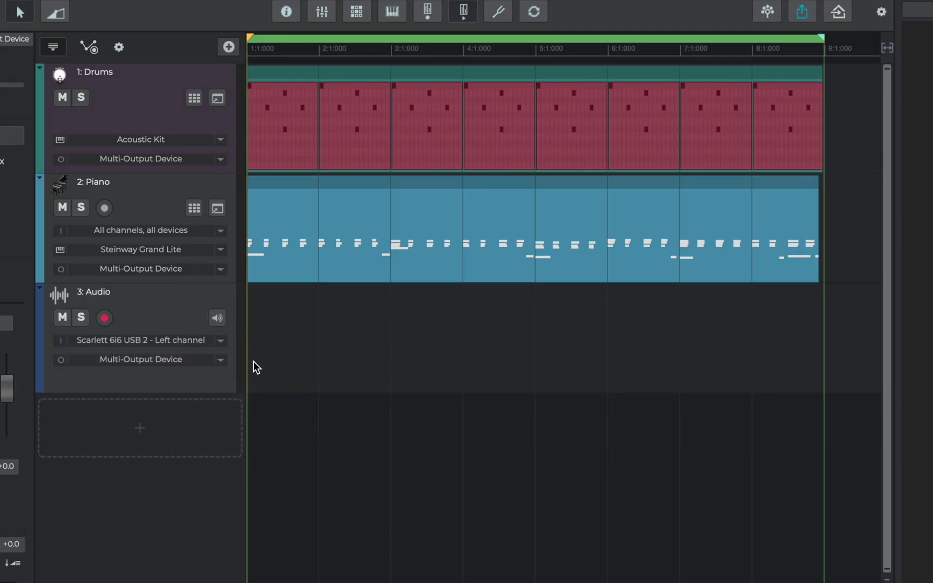
Step: Turn on input monitoring, switch off the count-in, and start recording the vocal take
click(217, 320)
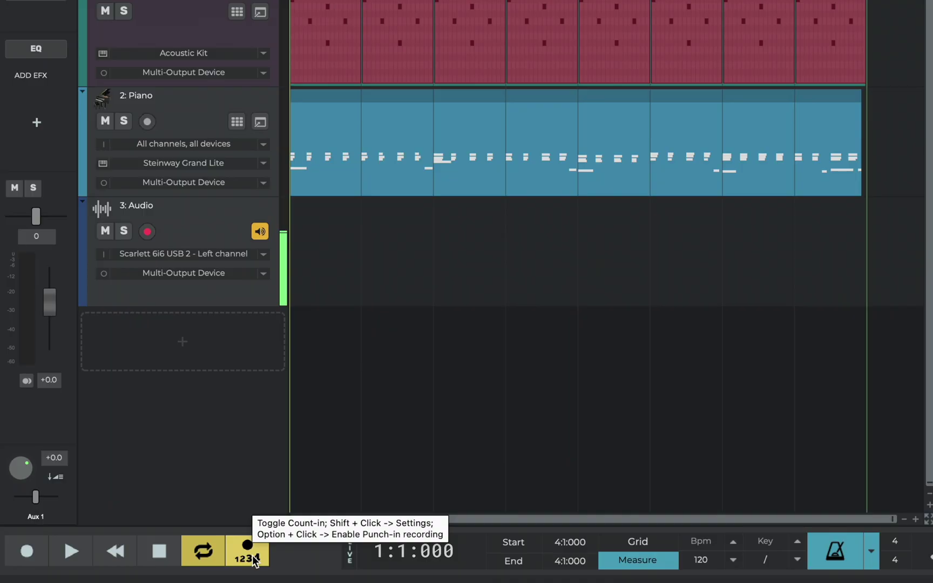
click(252, 555)
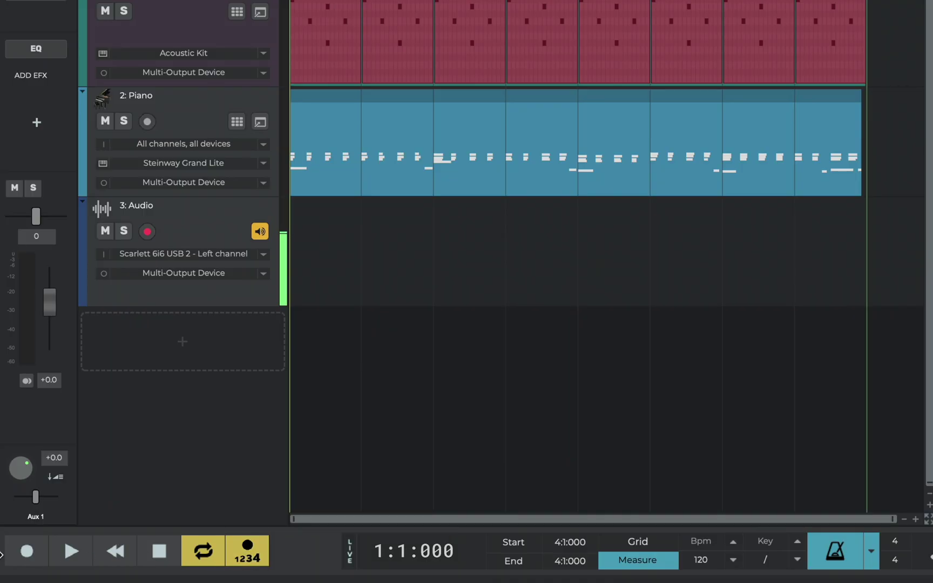
click(20, 564)
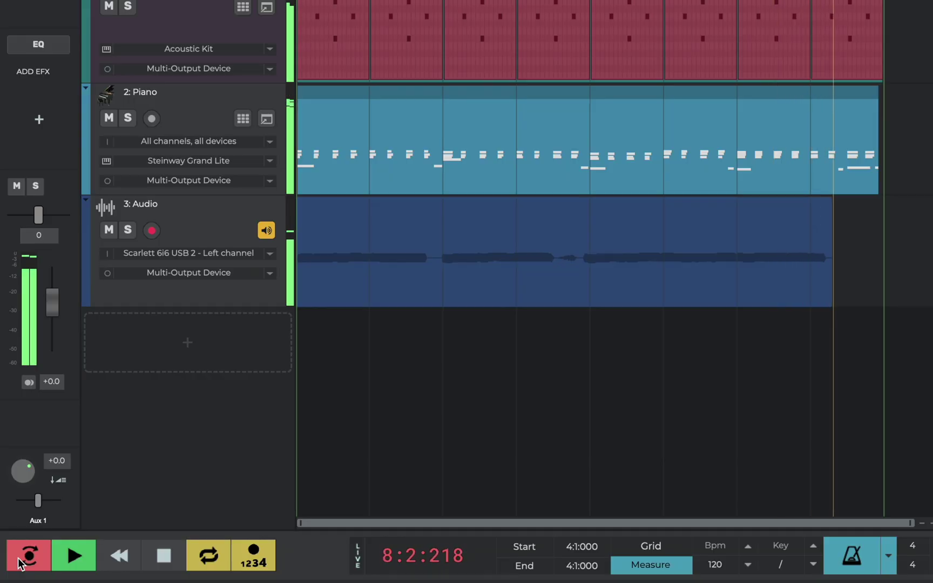
Step: Stop recording the vocal take, switch off track monitoring and the metronome, and play it back
click(20, 565)
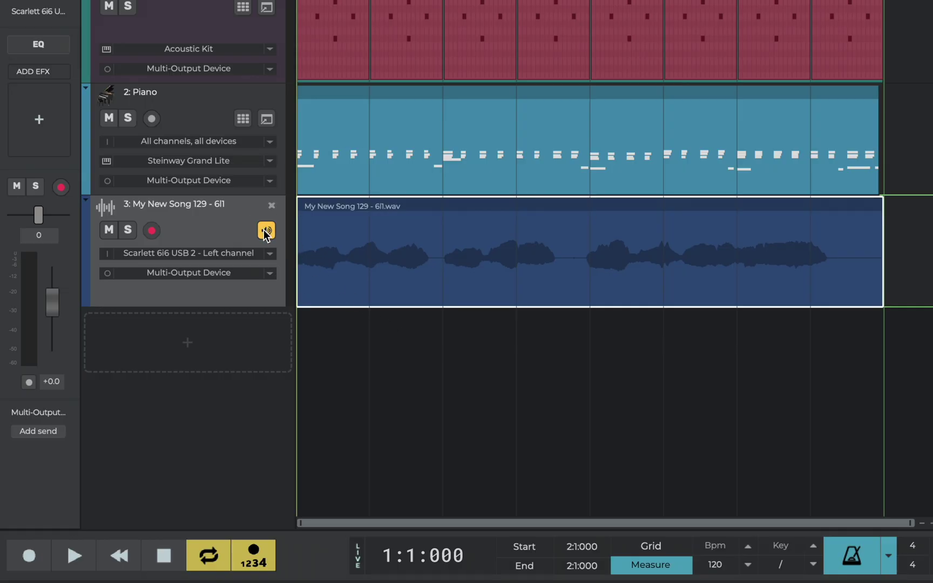
click(265, 231)
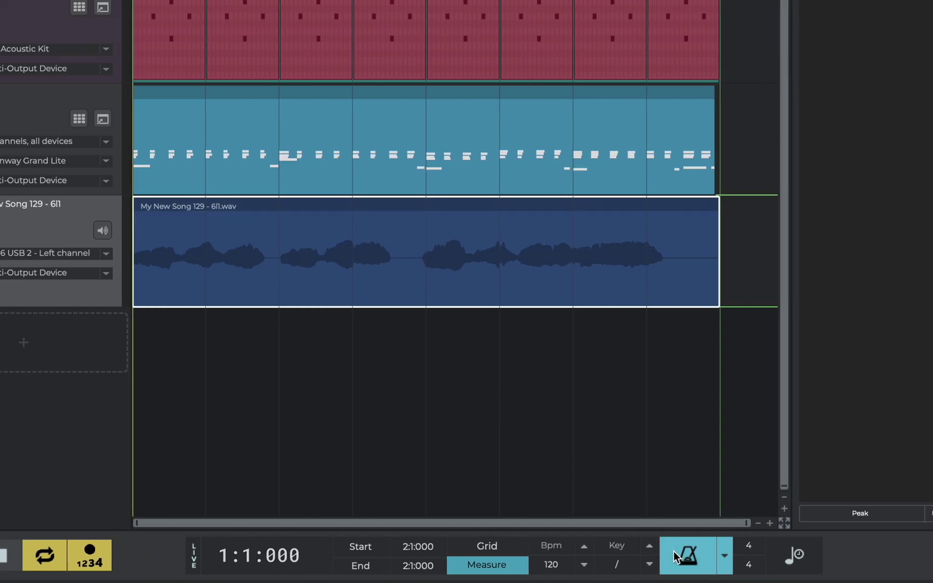
click(673, 551)
key(space)
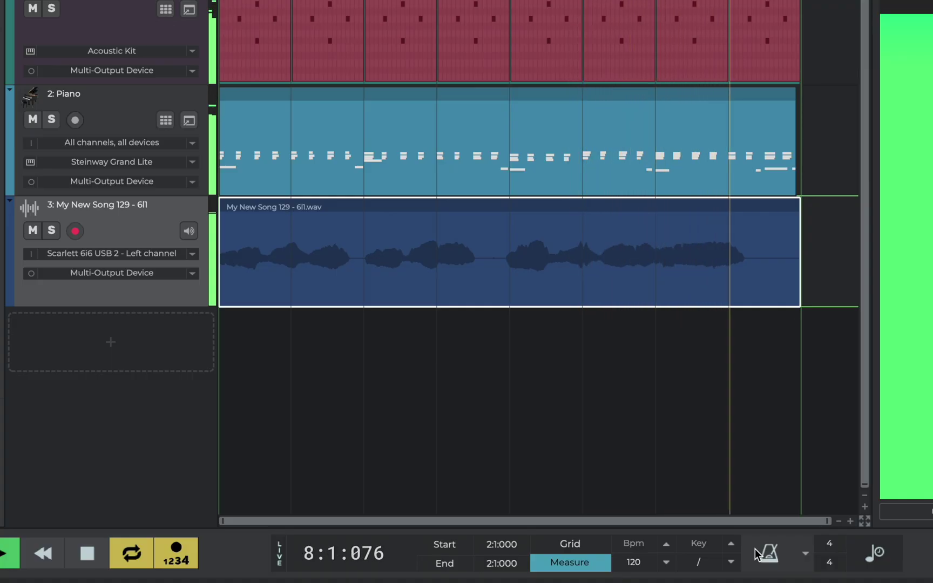
click(51, 231)
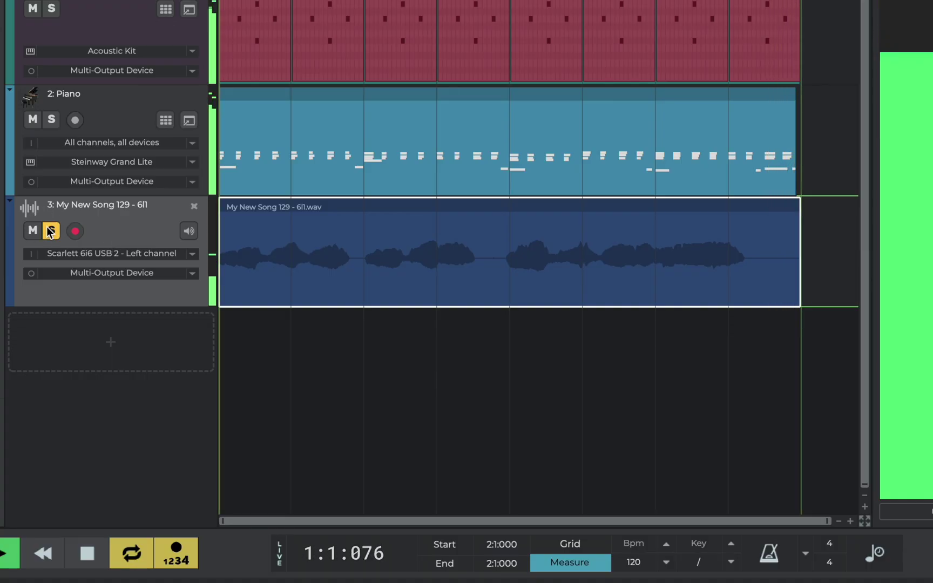
key(space)
key(space)
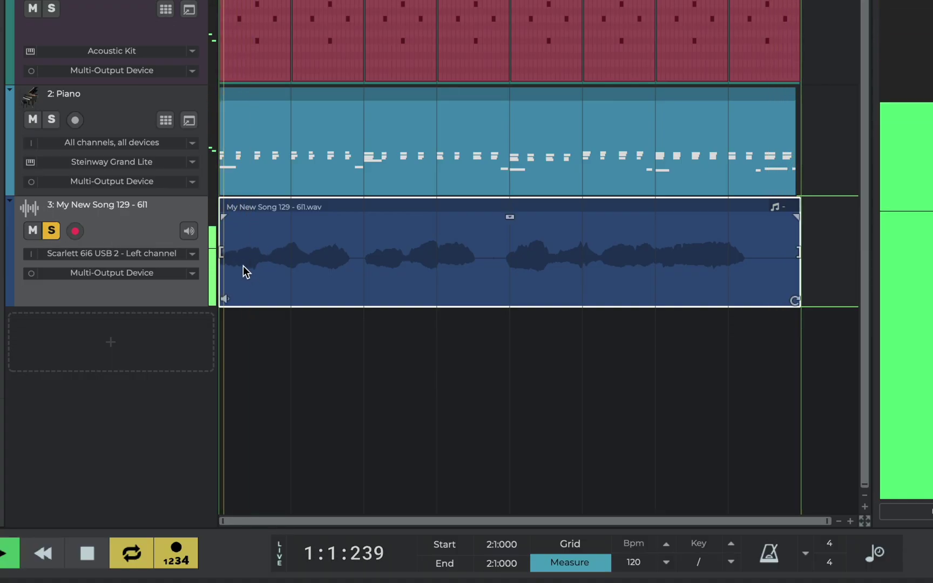
key(space)
drag(223, 215, 222, 214)
key(space)
key(space)
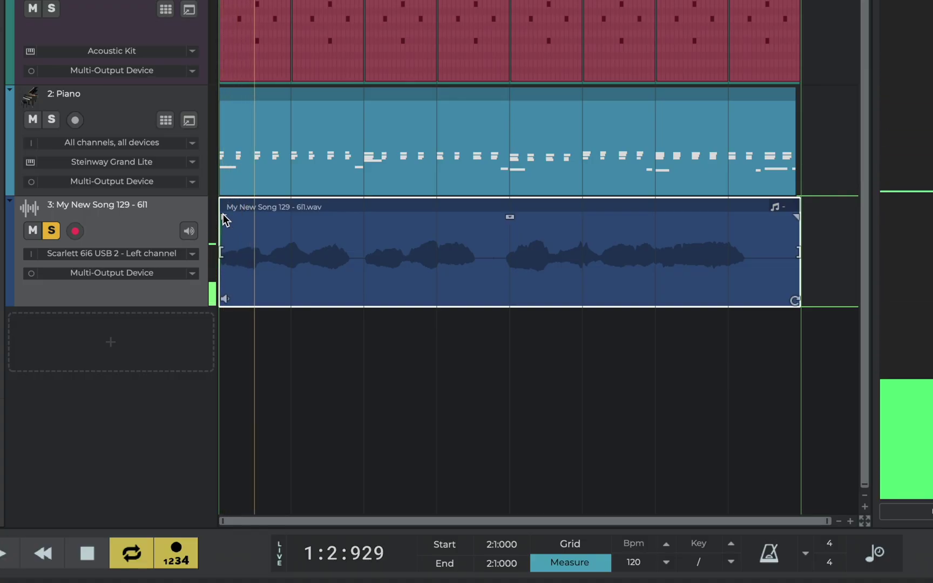
key(space)
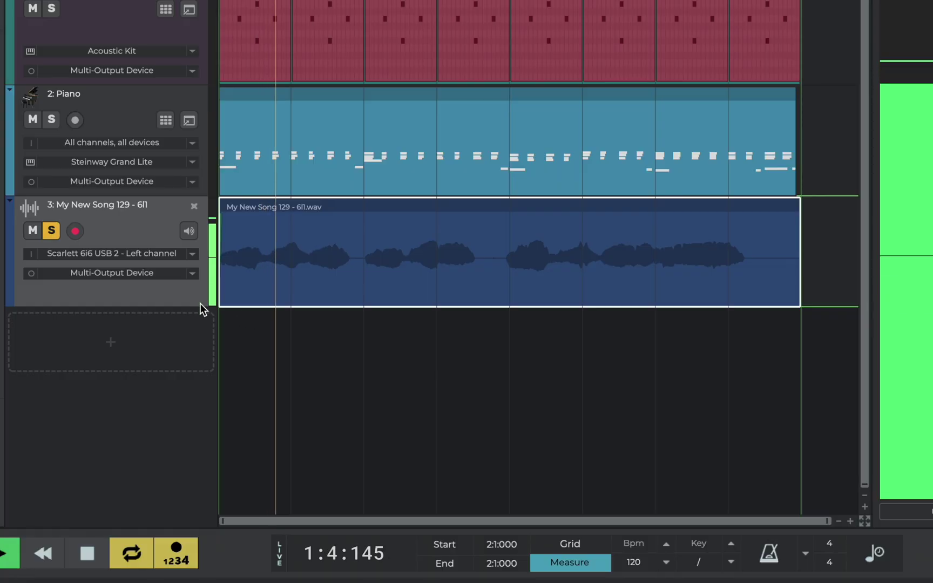
key(space)
click(51, 231)
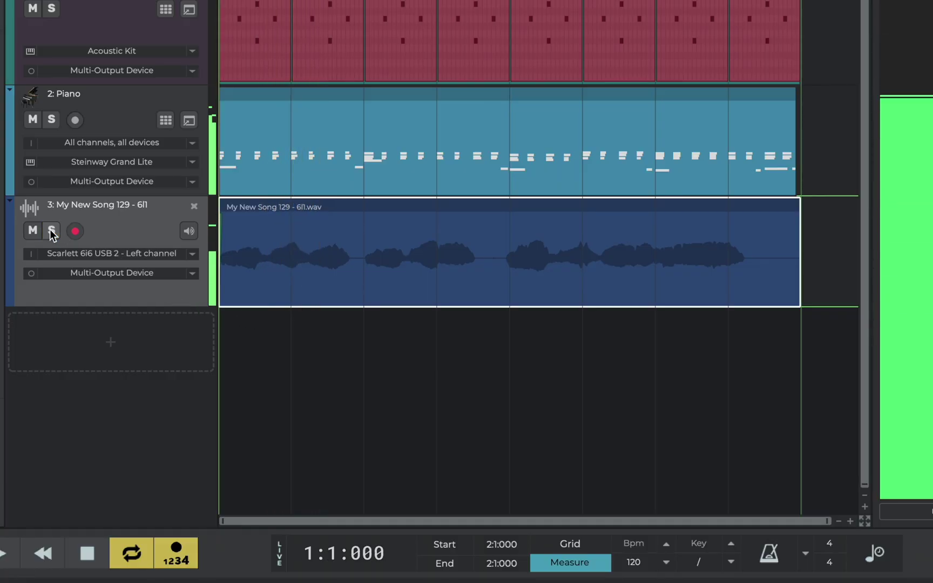
key(space)
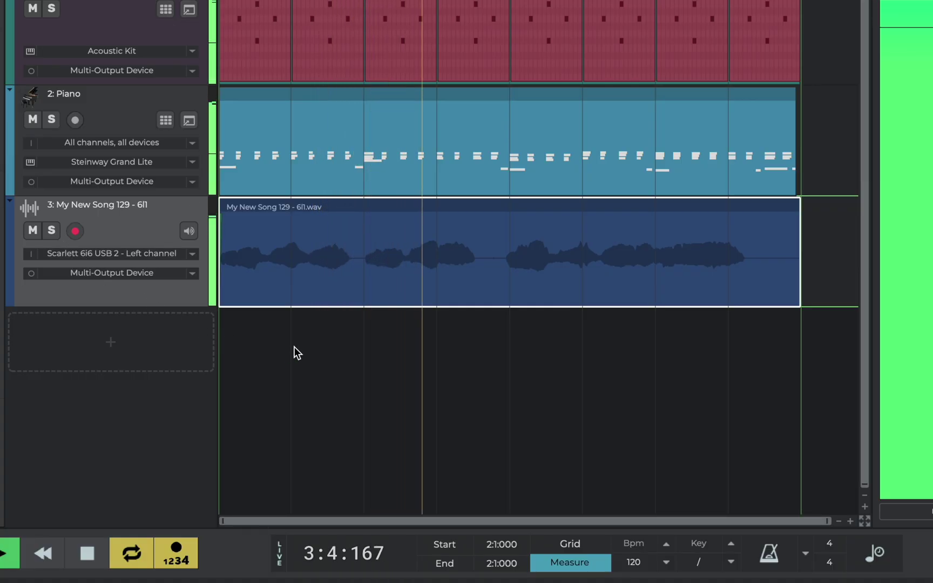
Step: Stop playback, add a Reverb effect to the vocal track, and play the song
key(space)
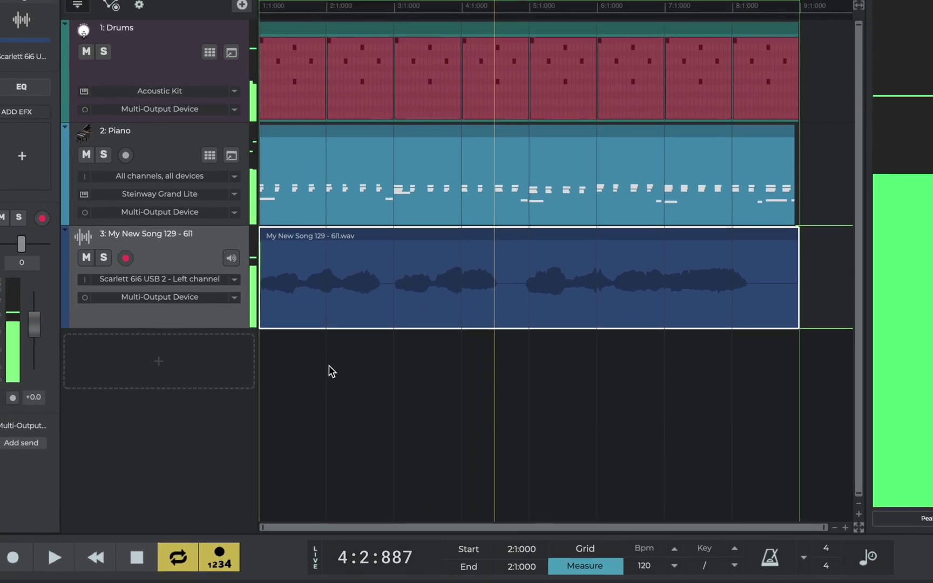
click(19, 114)
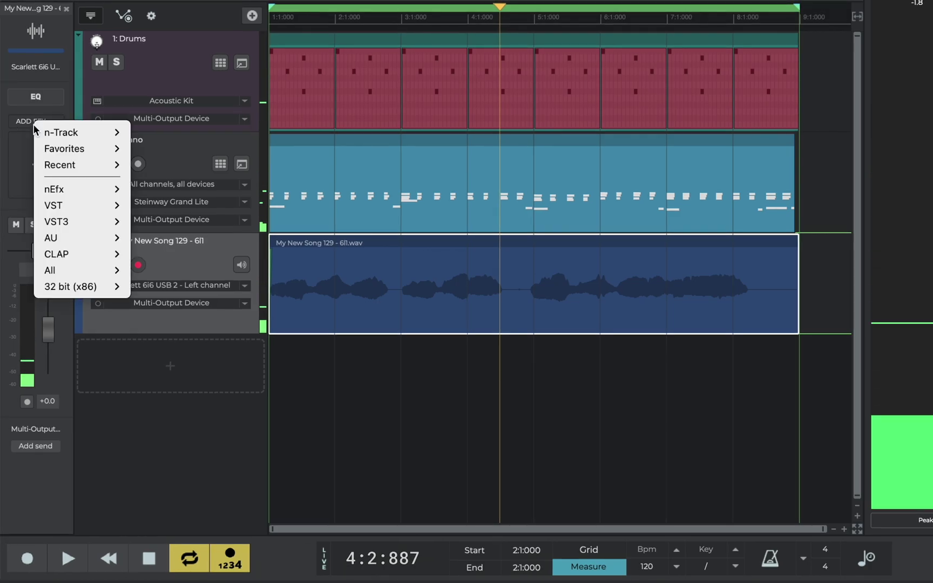
mouse_move(63, 132)
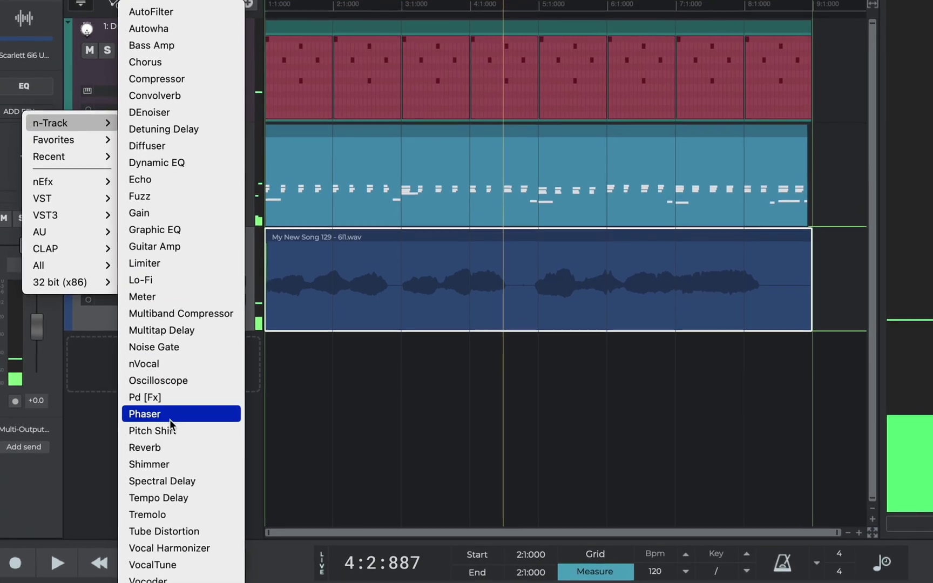
click(157, 447)
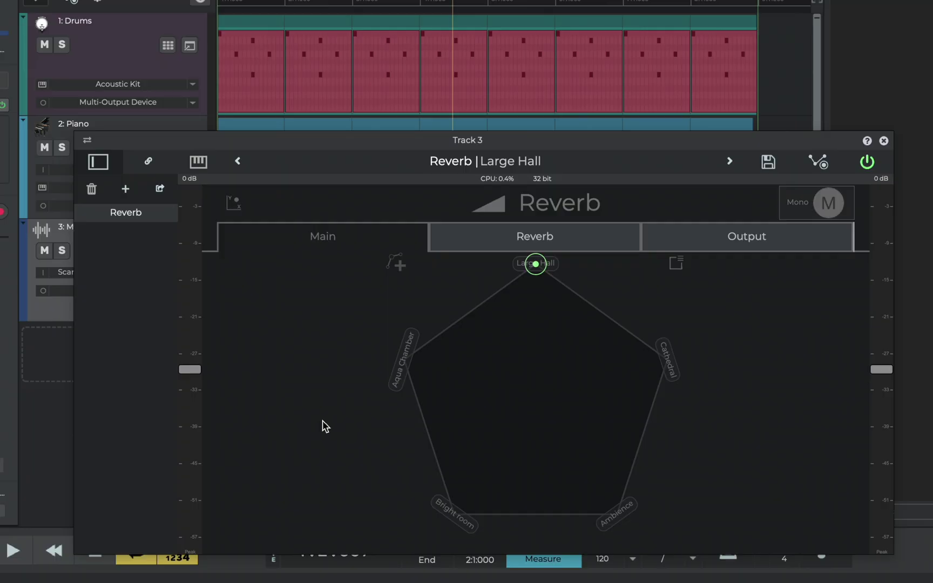
key(space)
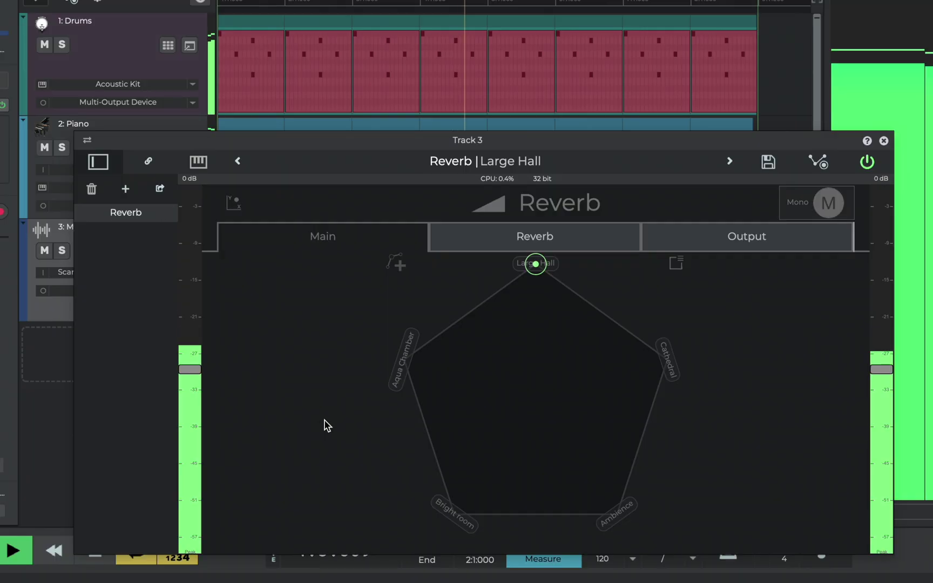
Step: Choose the Vocal Hall reverb preset, audition it with Track 3 soloed, and close the window
click(485, 162)
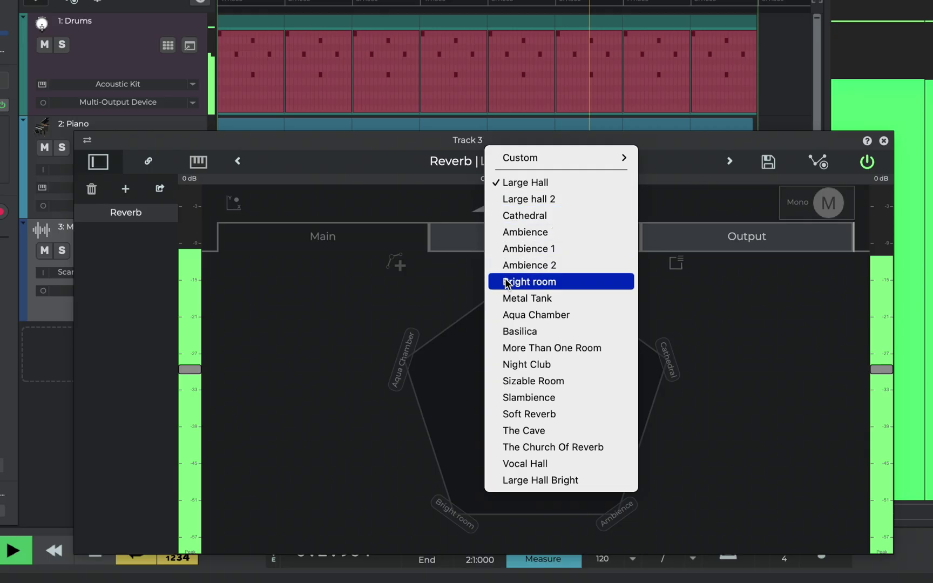
click(521, 464)
click(61, 251)
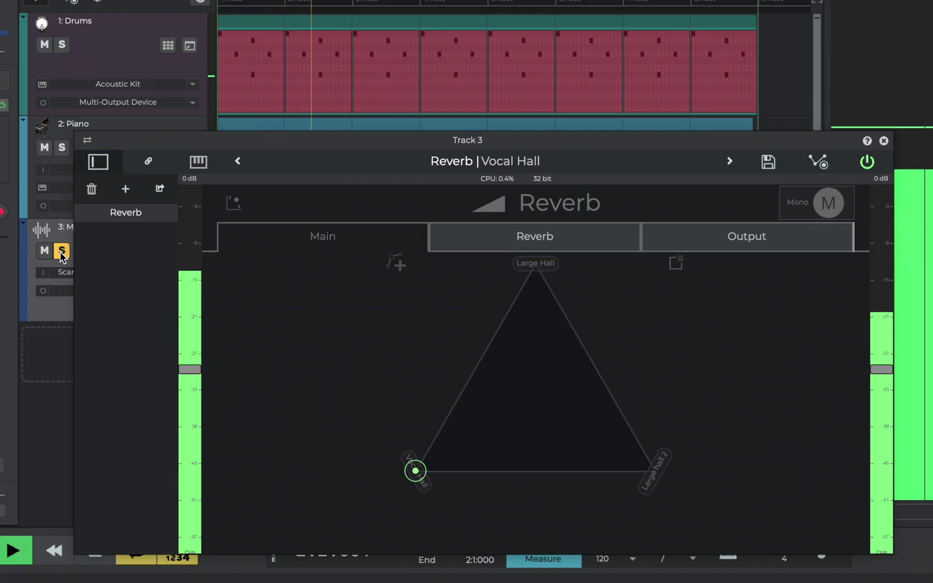
click(61, 251)
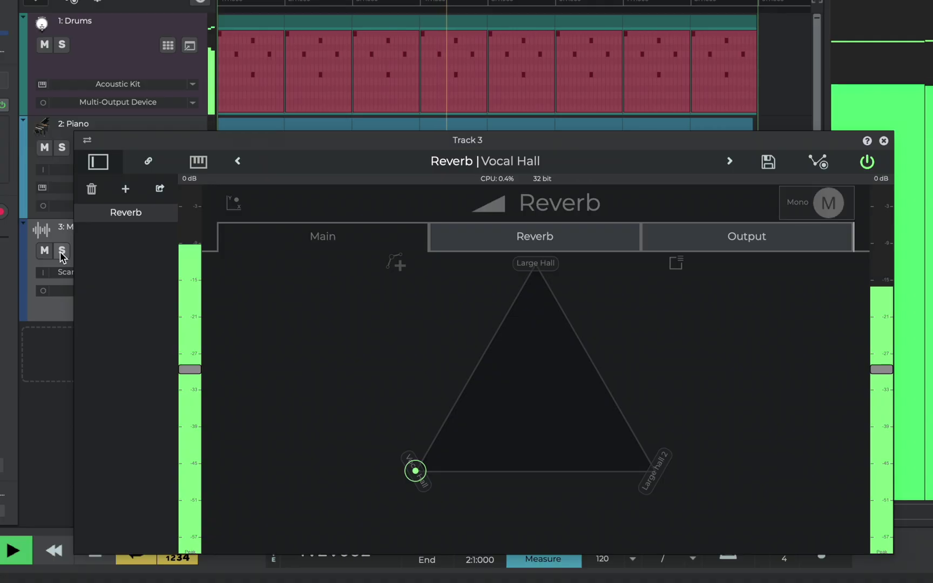
click(883, 141)
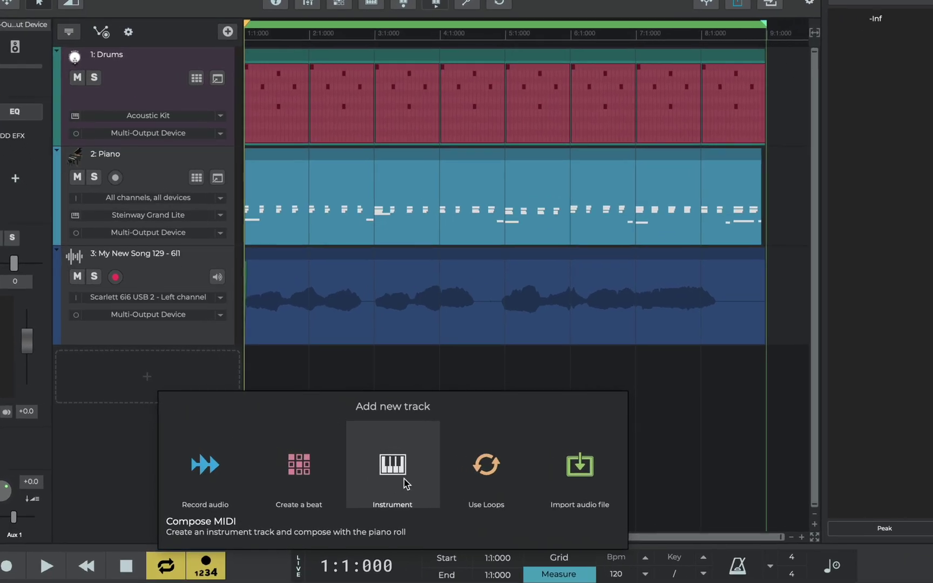
Step: Create a new instrument track loaded with the Guitars & Basses > Bass > Bass preset
click(404, 479)
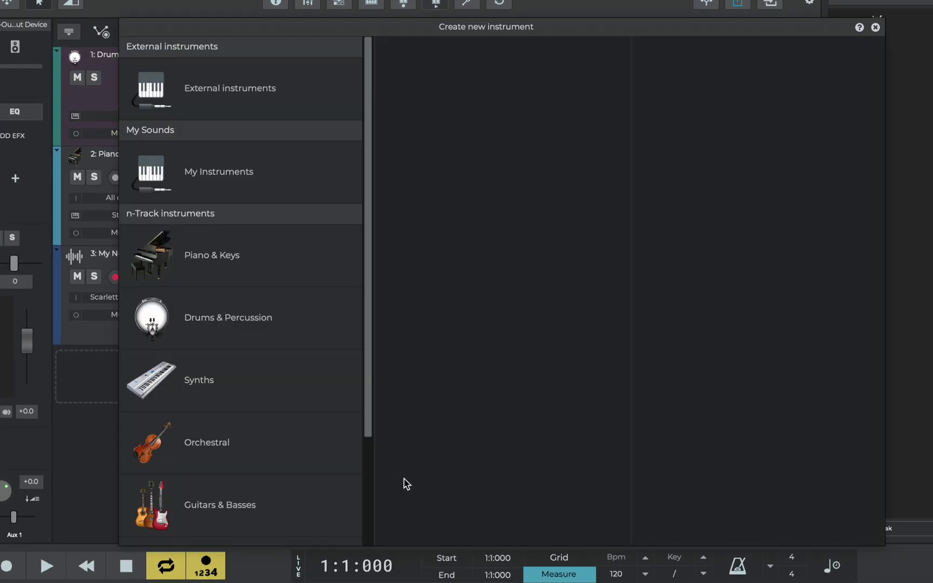
click(250, 513)
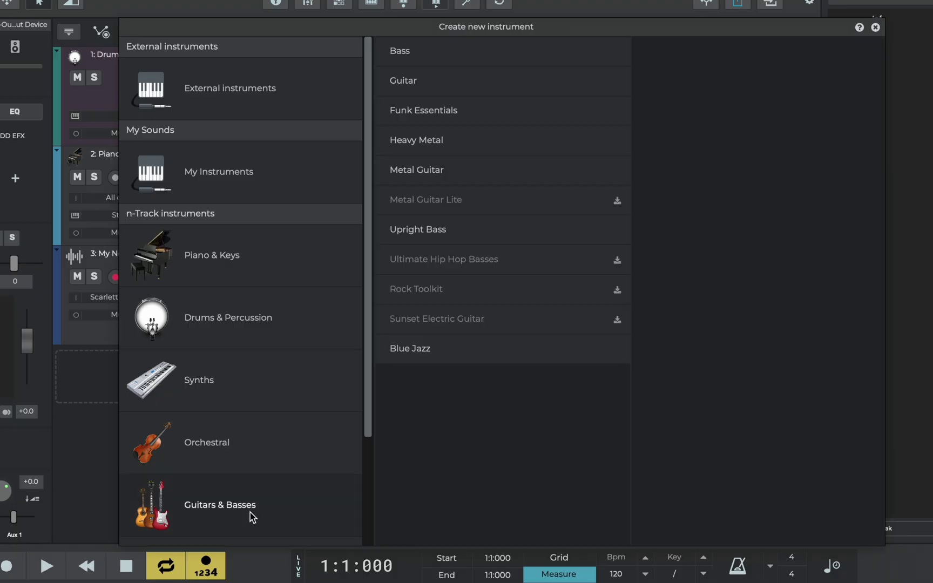
click(466, 65)
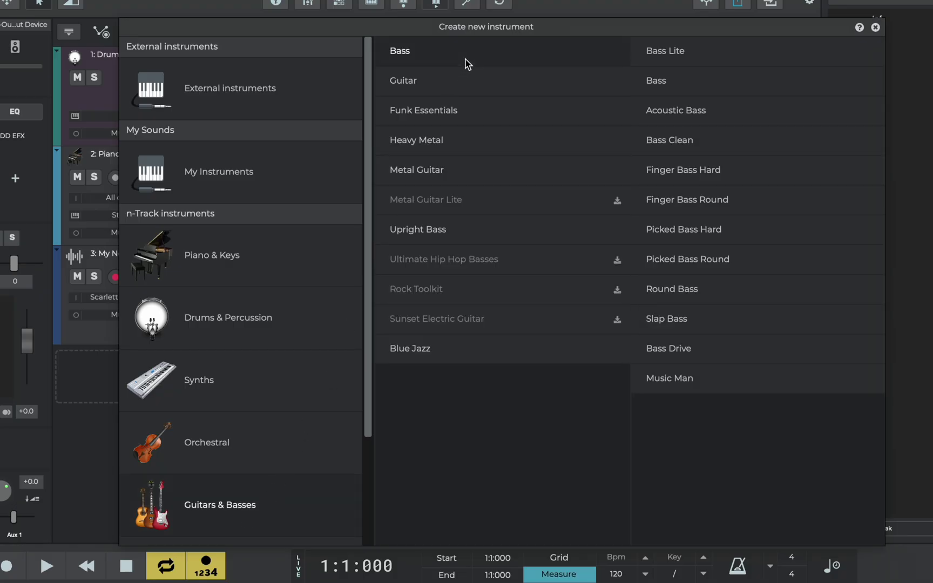
click(714, 81)
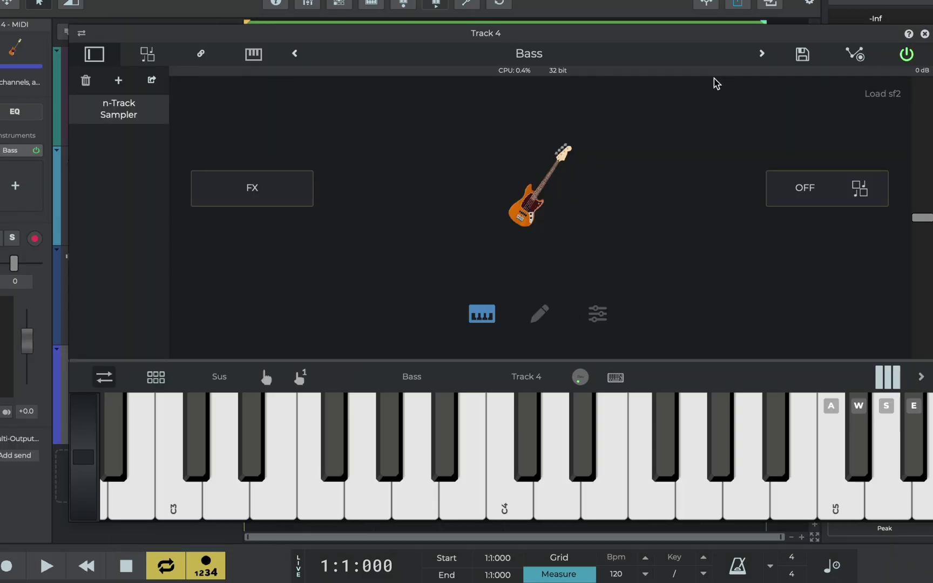
Step: Remove the short bass part and paste the piano's MIDI part into the Electric bass lane
click(924, 34)
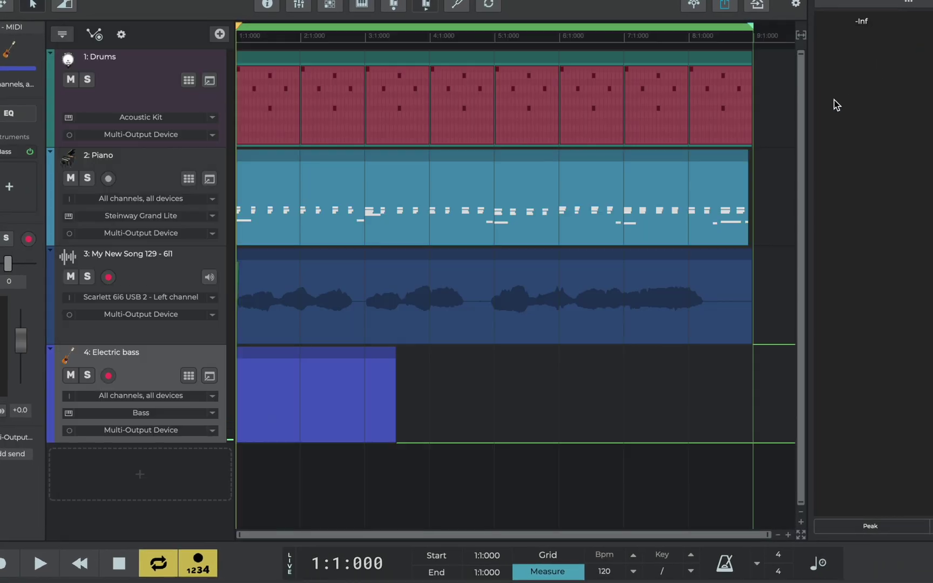
right_click(365, 404)
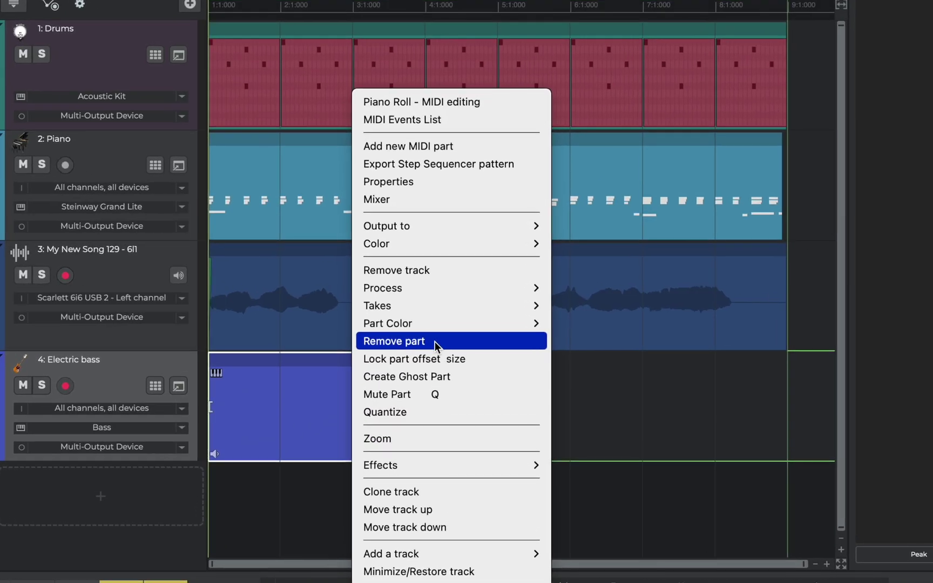
click(435, 341)
click(299, 196)
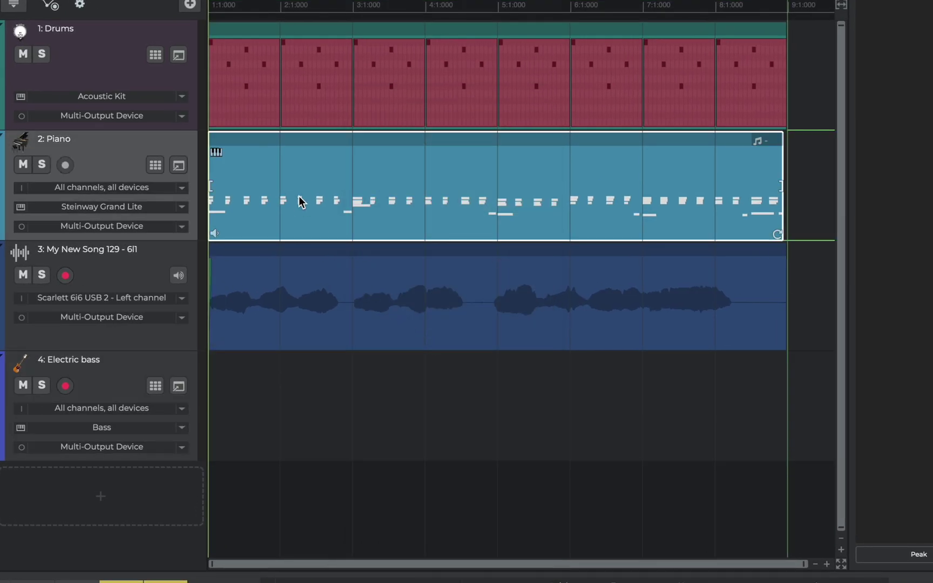
click(244, 391)
key(ctrl+v)
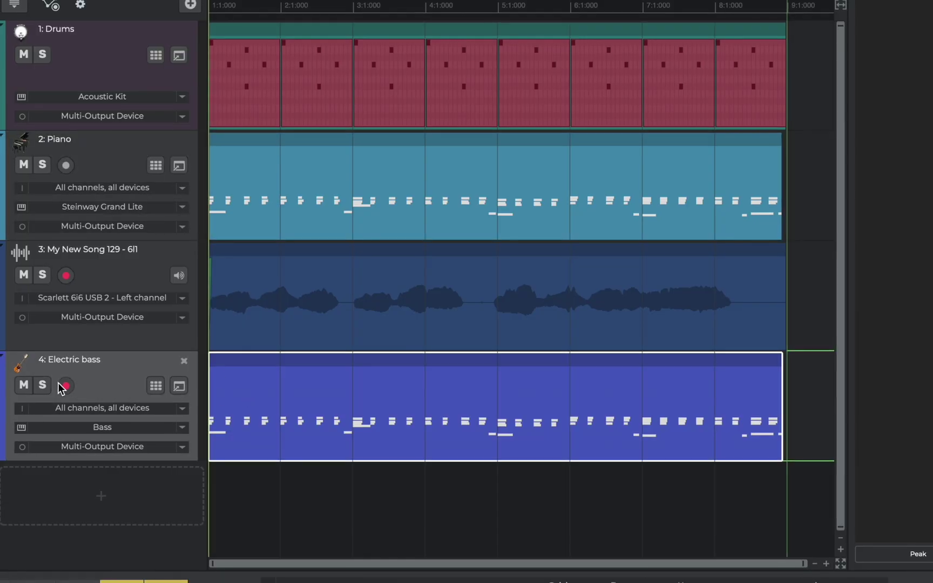
Step: Audition the Electric bass track soloed, then unsolo it and return to the start
click(41, 385)
key(space)
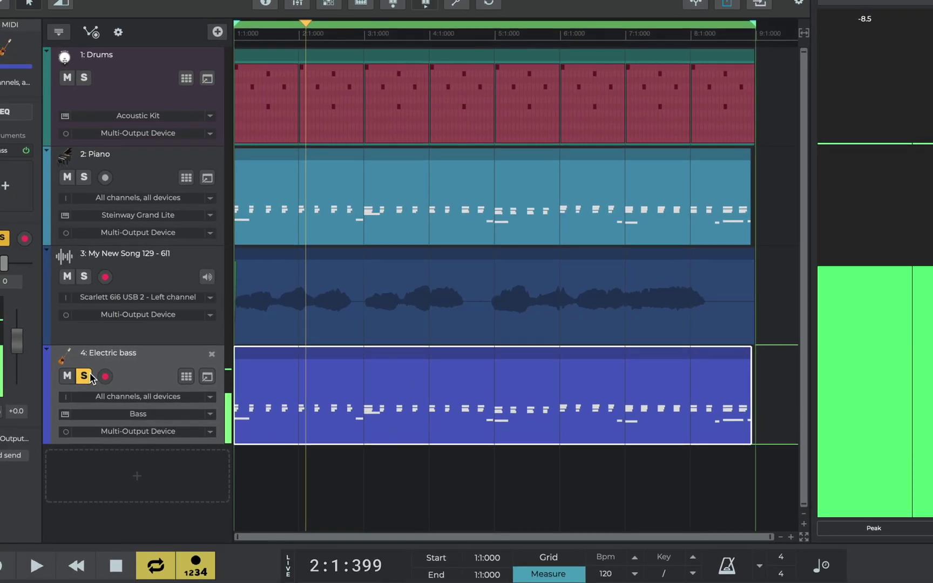
click(84, 376)
key(Home)
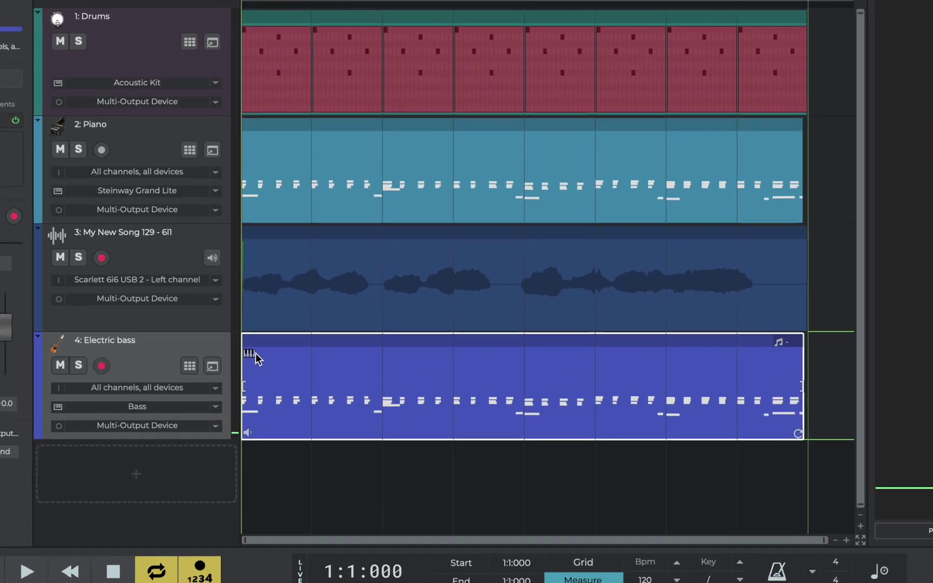
Step: In the piano roll, delete the bass part's upper notes and play back the remaining low notes
double_click(254, 354)
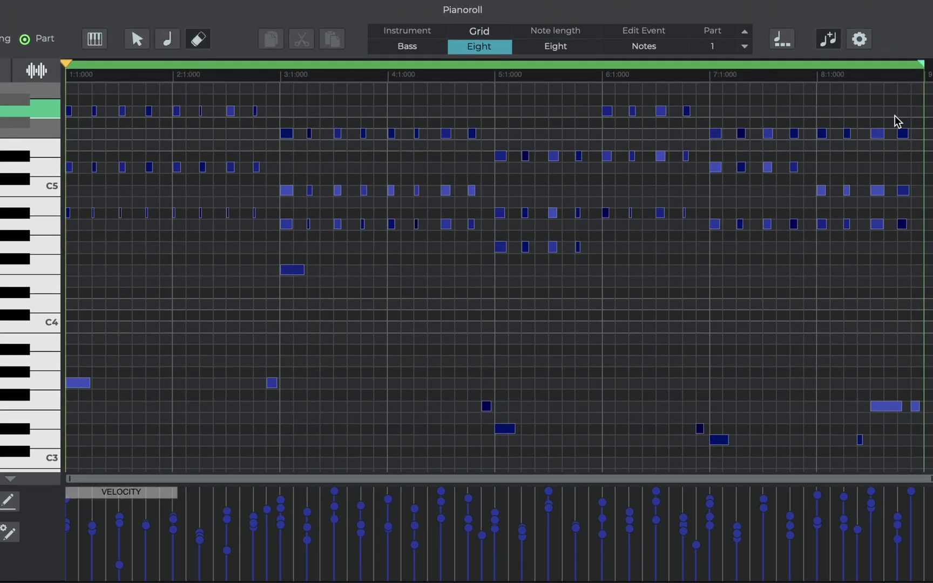
drag(902, 115, 62, 254)
key(Delete)
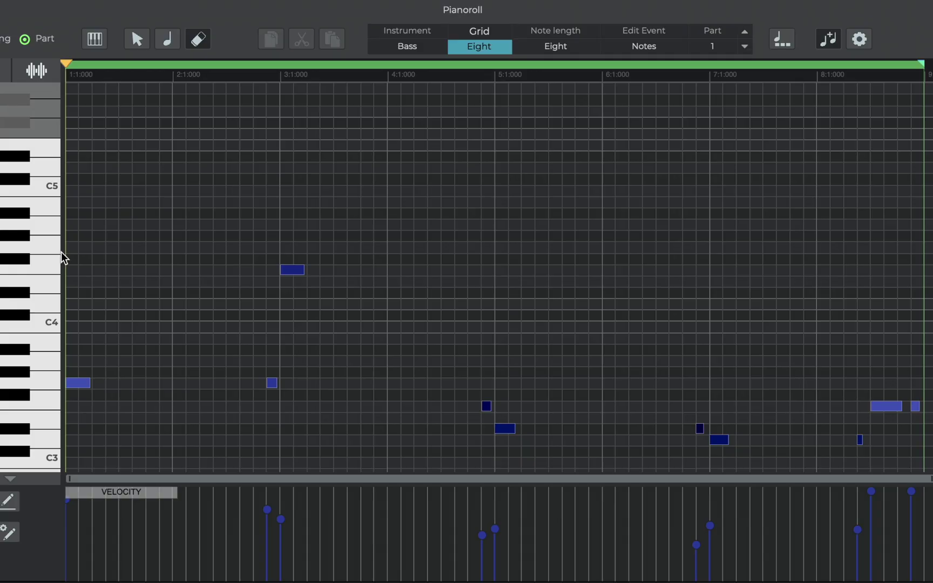
key(space)
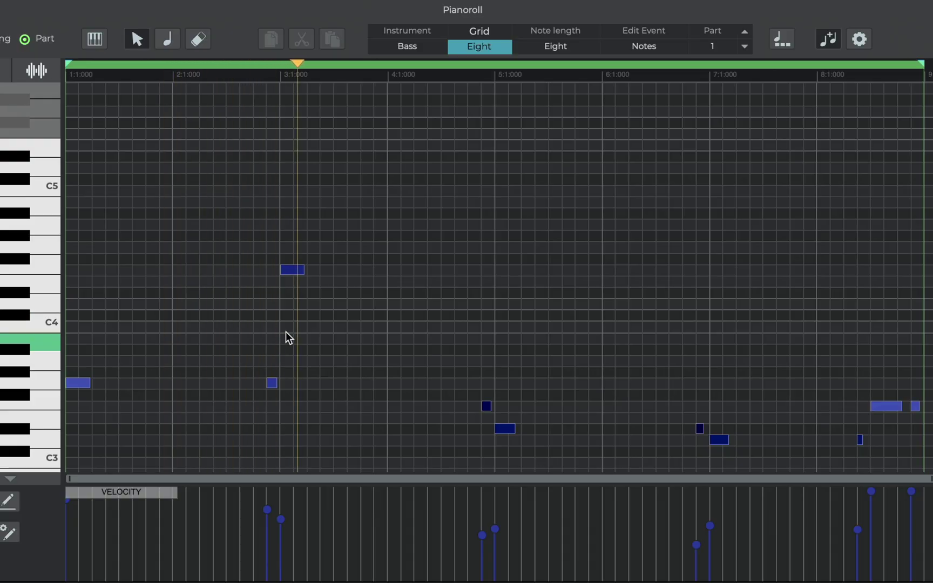
Step: Lower one bass note by about four semitones and play from around bar 3
drag(294, 272, 294, 291)
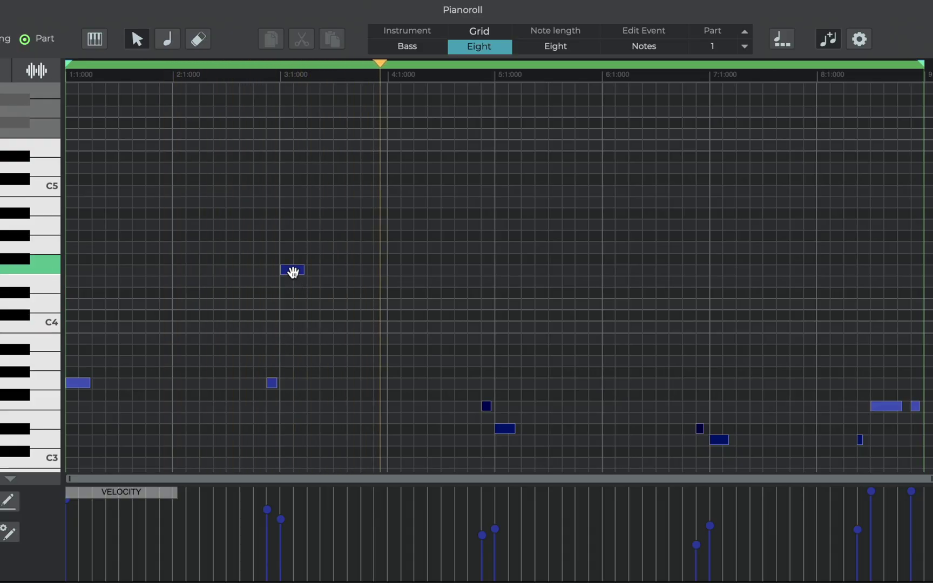
drag(305, 391, 305, 425)
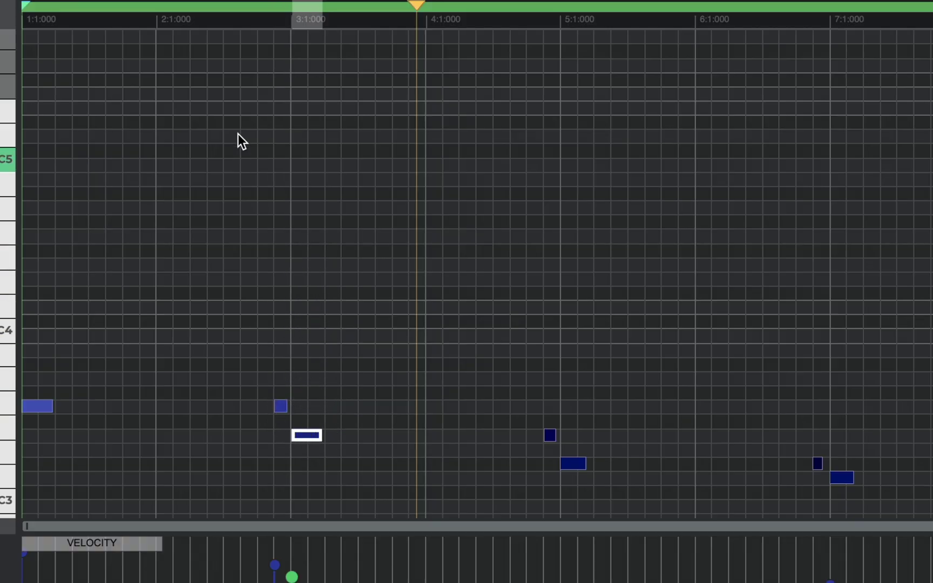
click(223, 21)
key(space)
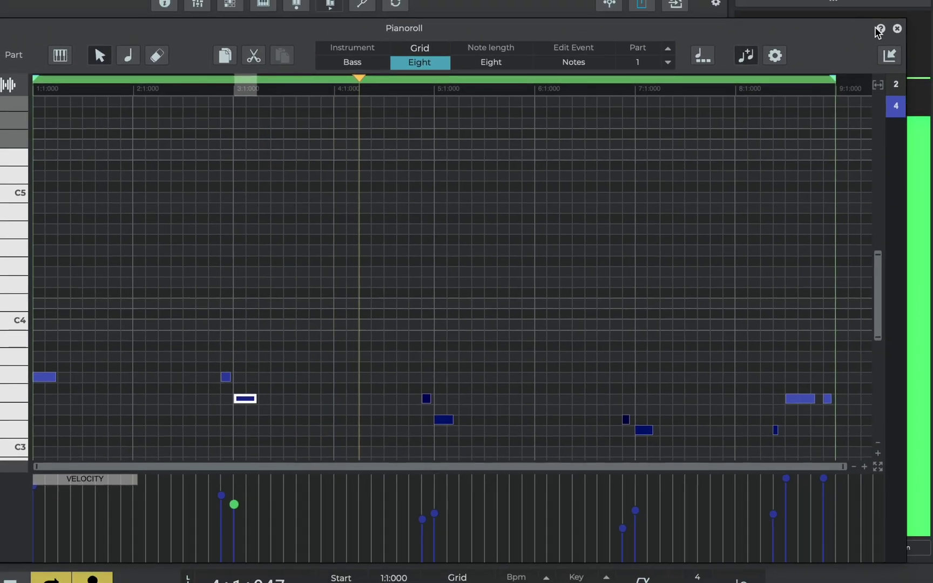
Step: Transpose the Electric bass part to Octave Down (-12) and solo the track to listen
click(897, 28)
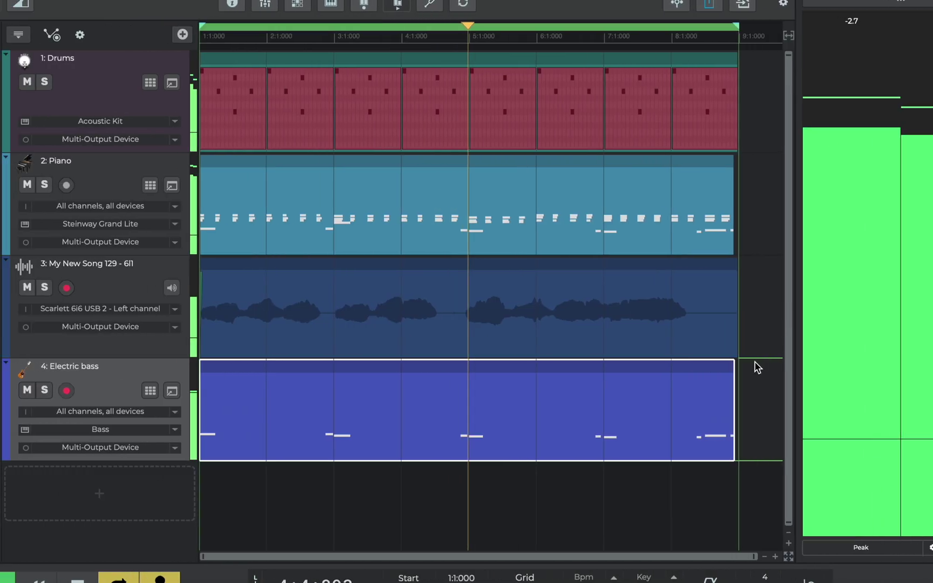
click(720, 369)
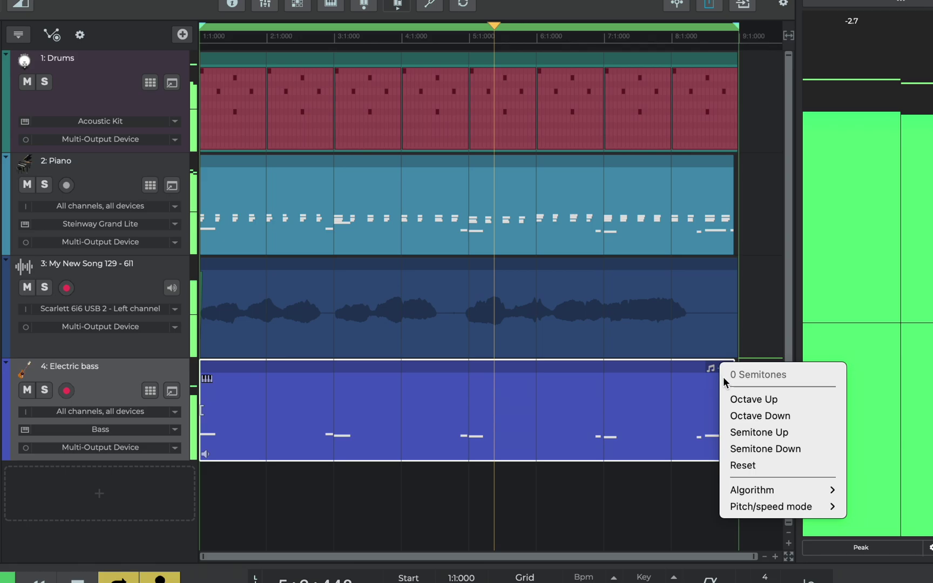
click(756, 417)
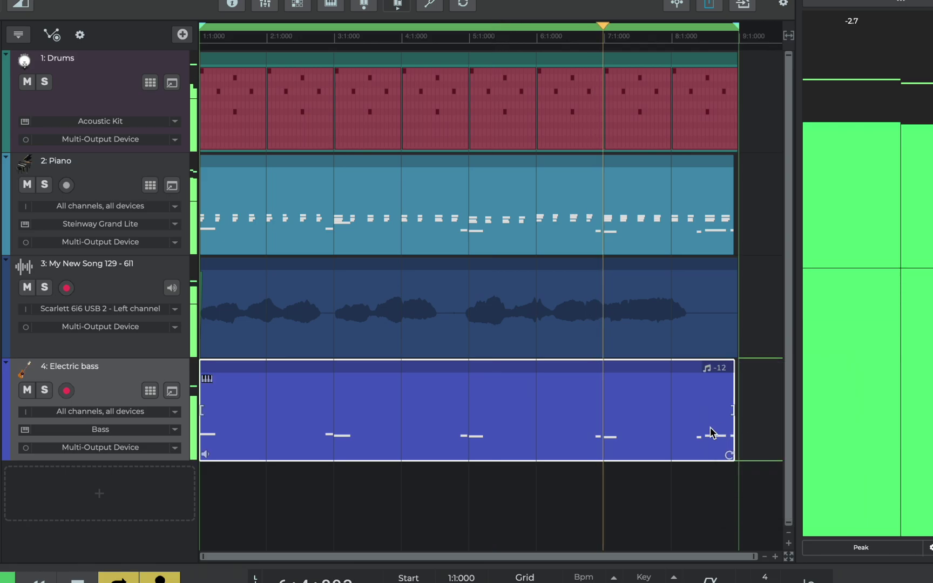
click(45, 391)
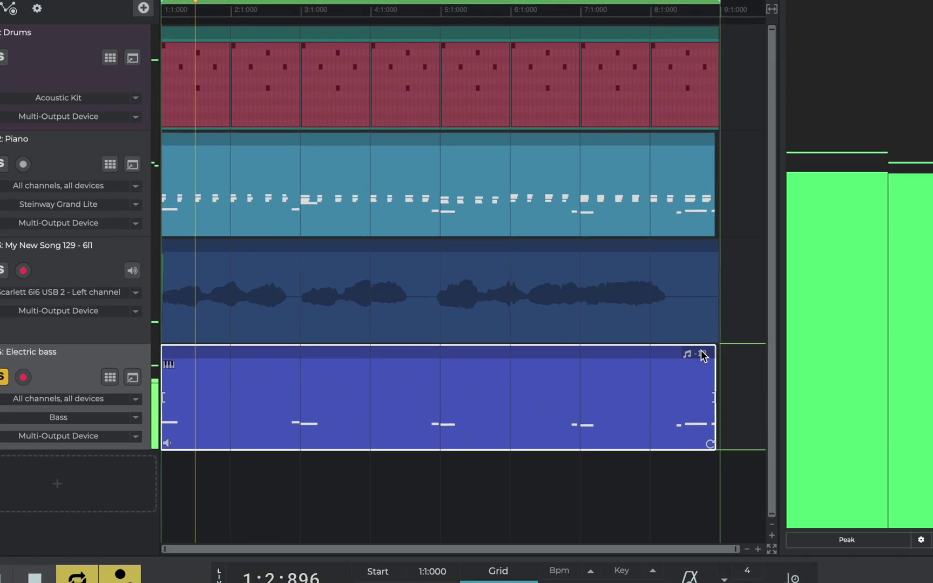
Step: Compare against the original pitch, reapply Octave Down, then unsolo the bass and stop playback
click(711, 367)
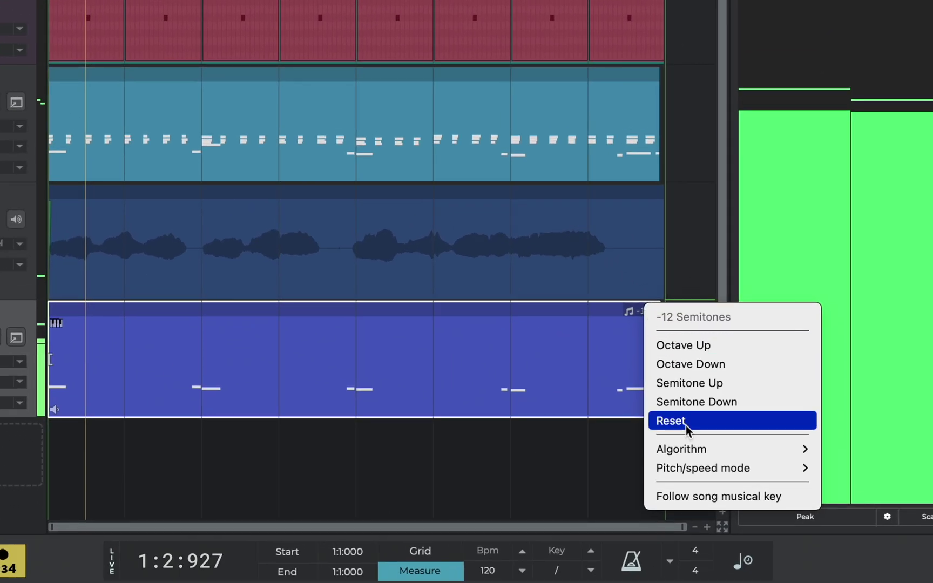
click(684, 424)
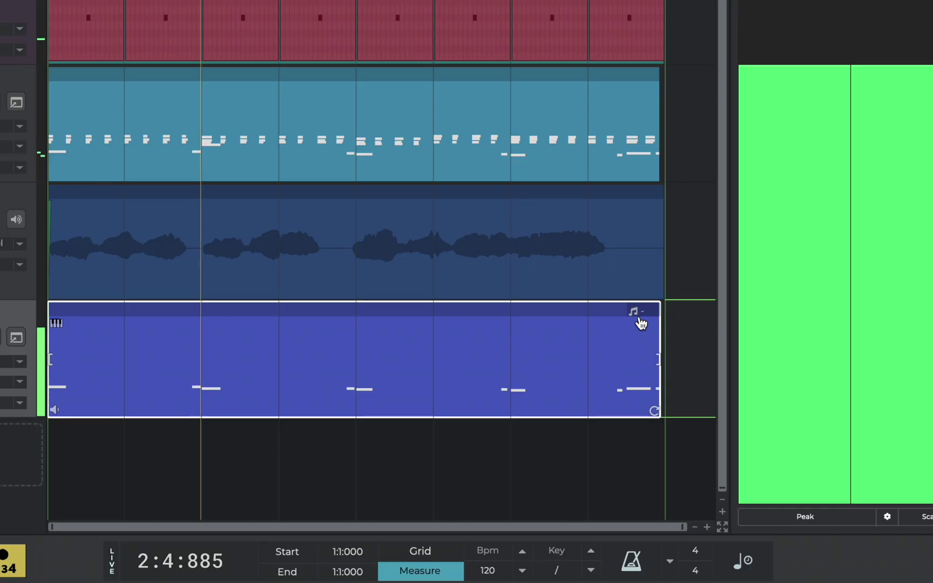
click(639, 317)
click(670, 377)
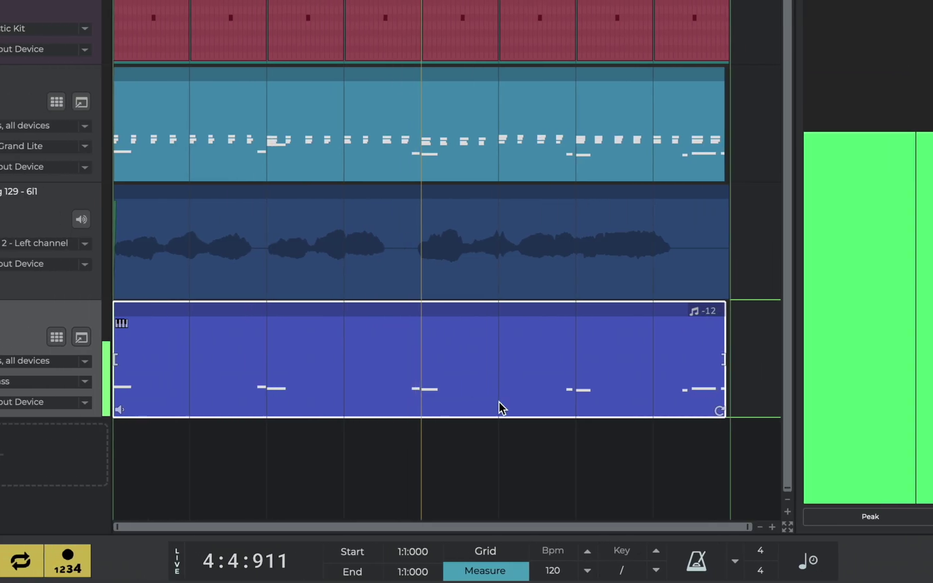
click(58, 343)
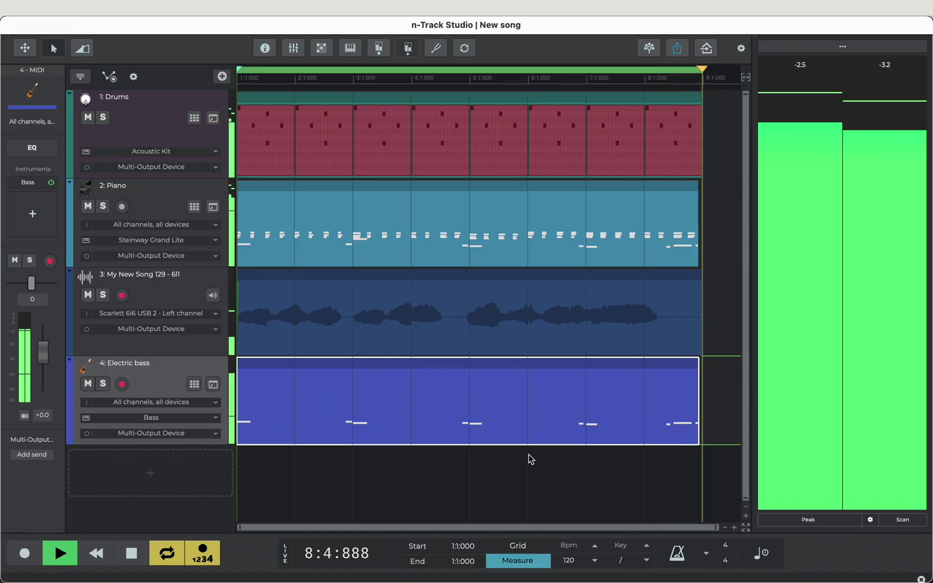
key(space)
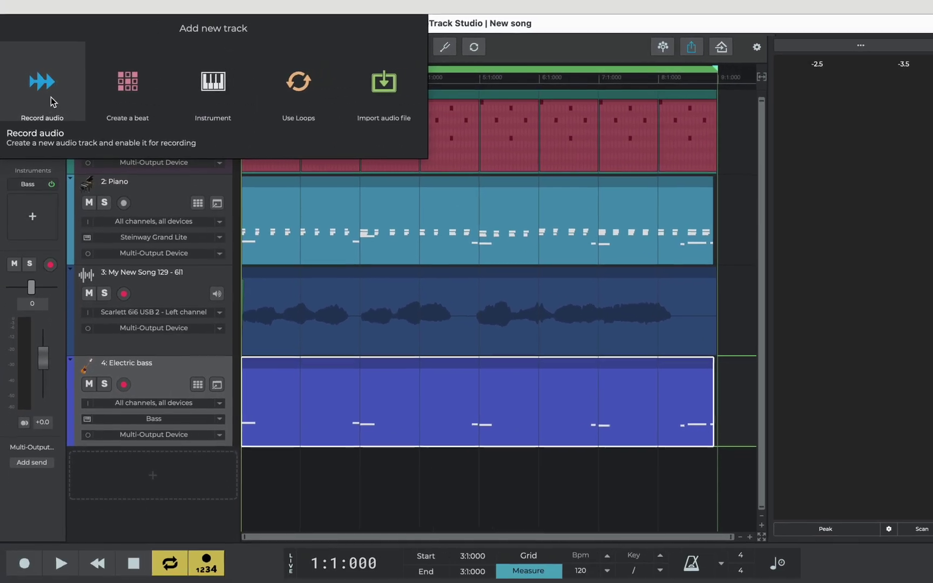
Step: Add a Record audio track 5 with its input set to Scarlett 6i6 USB 2 Left channel
click(53, 97)
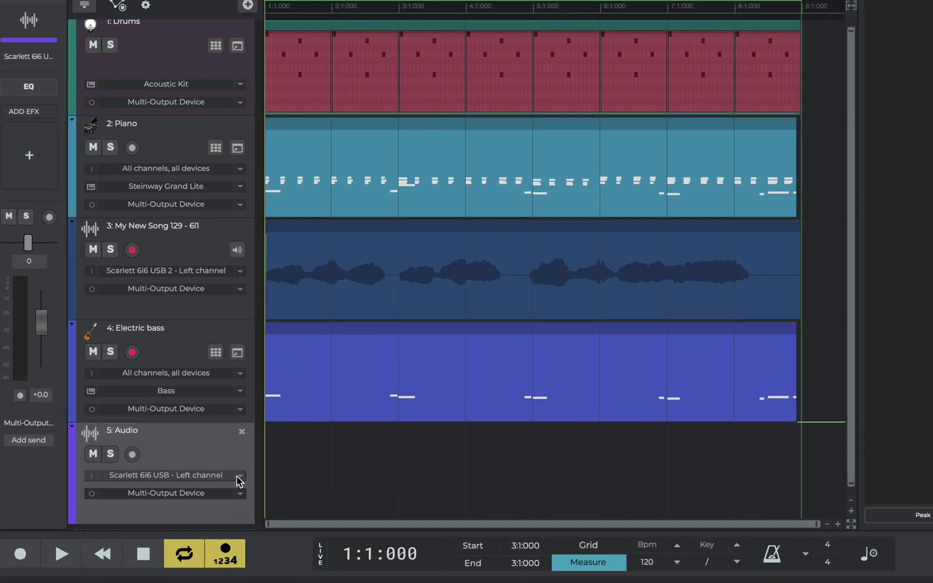
click(214, 484)
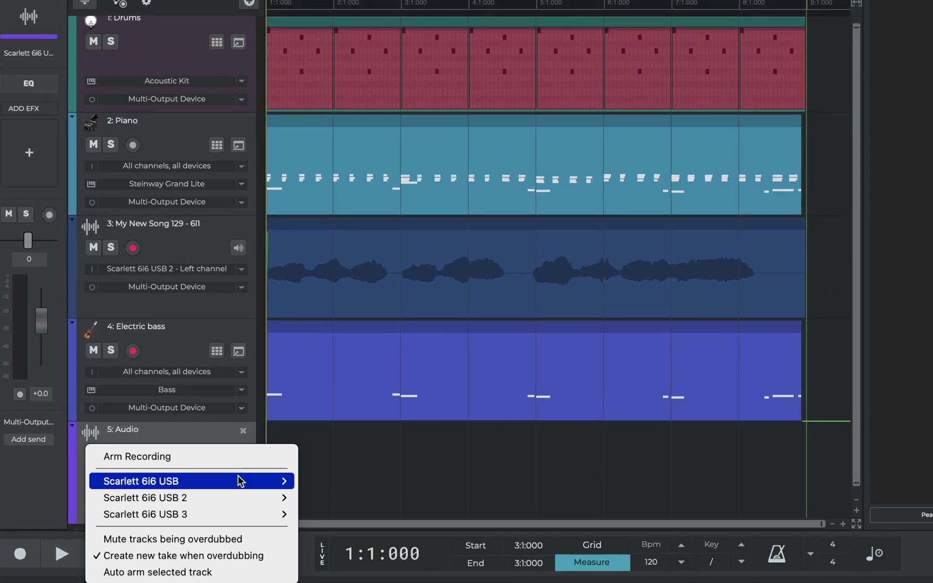
mouse_move(245, 500)
click(313, 513)
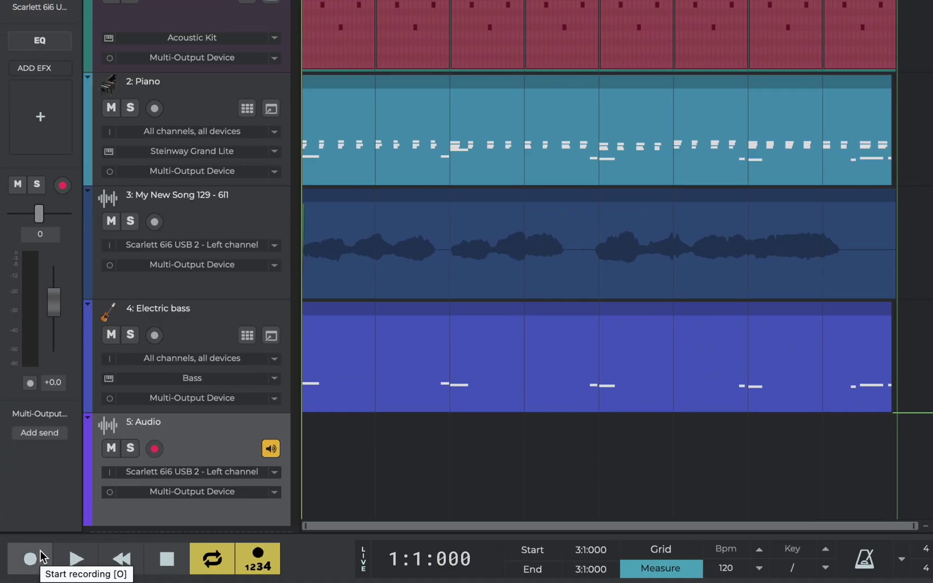
Step: Record an audio take on track 5 spanning all eight bars, then stop
click(30, 552)
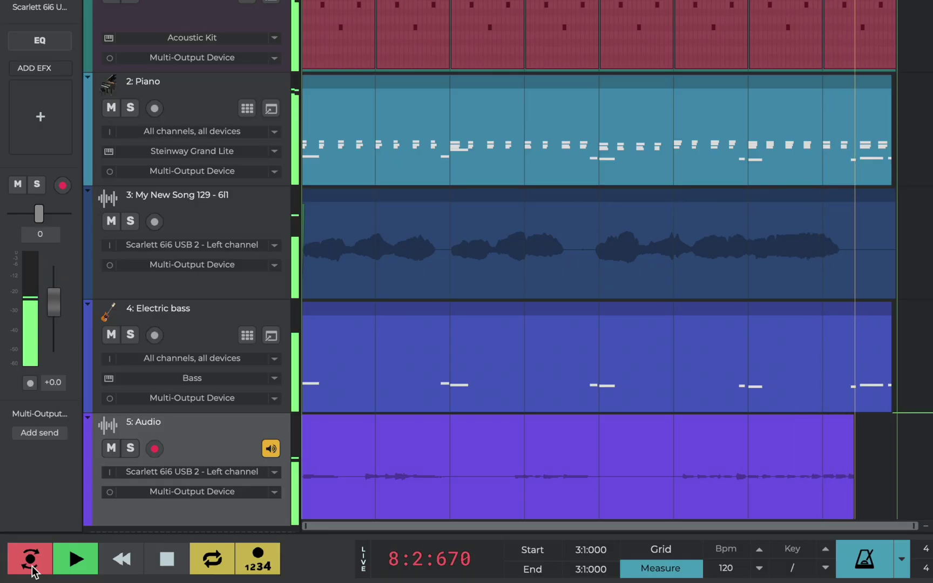
click(31, 568)
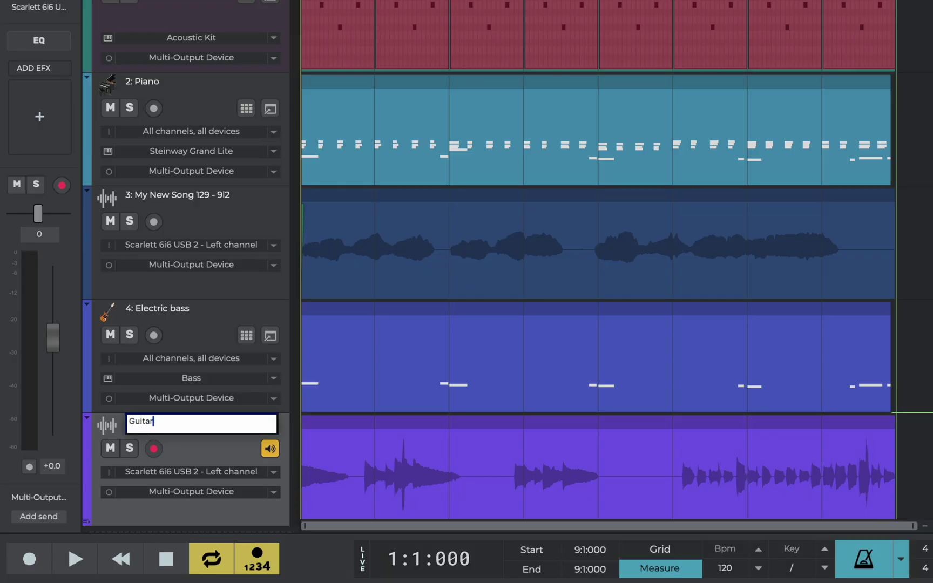
Step: Confirm the name Guitar, play the song, turn off monitoring and metronome, and solo Guitar
key(Return)
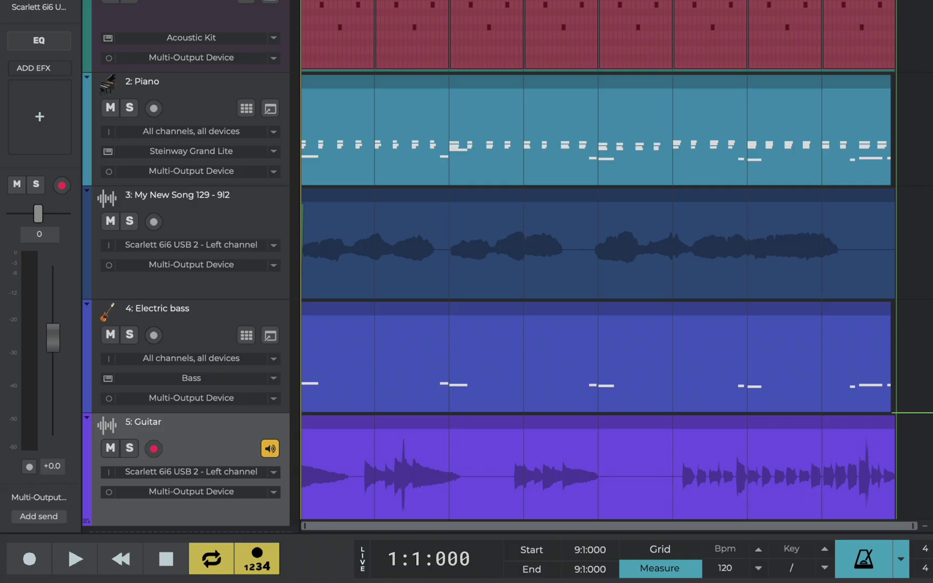
key(space)
click(268, 450)
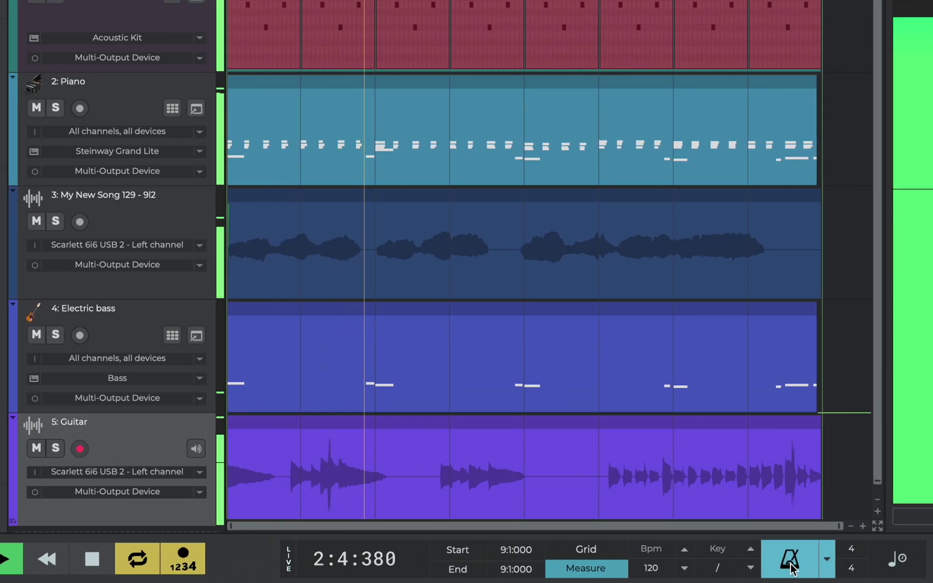
click(789, 565)
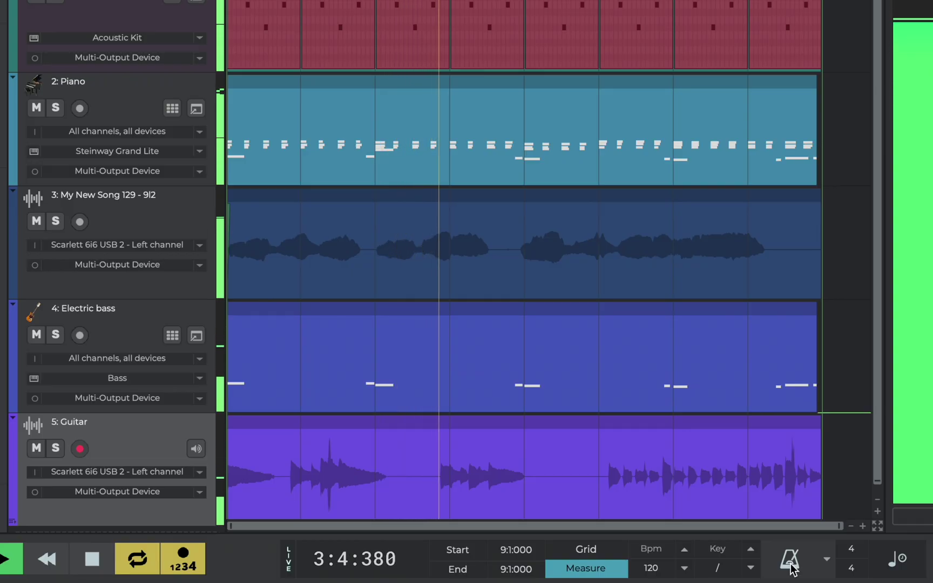
click(56, 448)
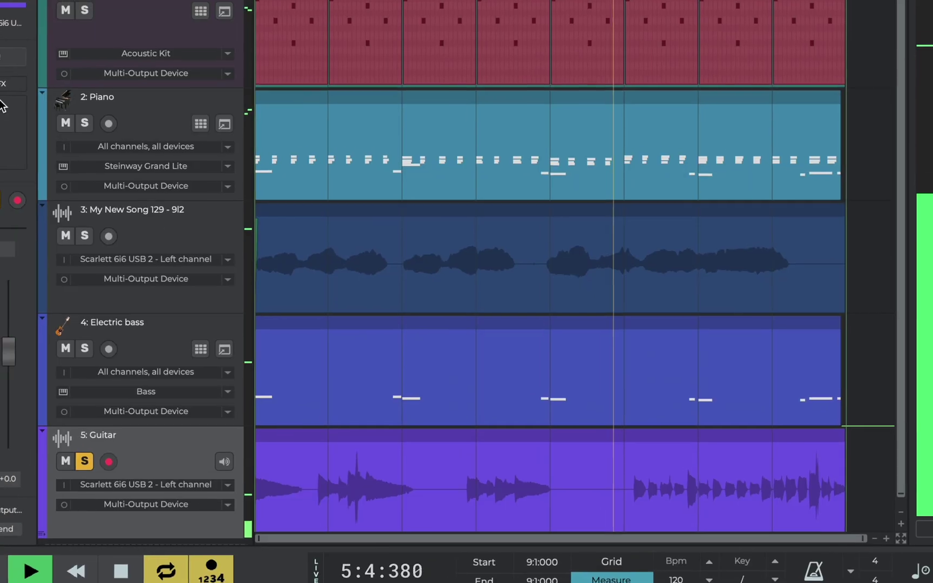
Step: Insert the n-Track Compressor on the Guitar track and close its settings window
click(2, 85)
mouse_move(55, 121)
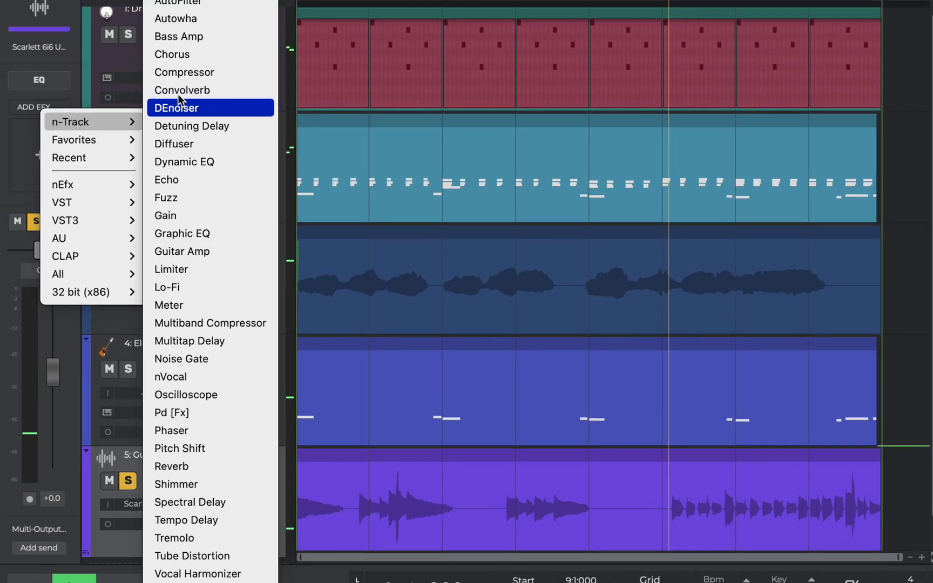
click(183, 74)
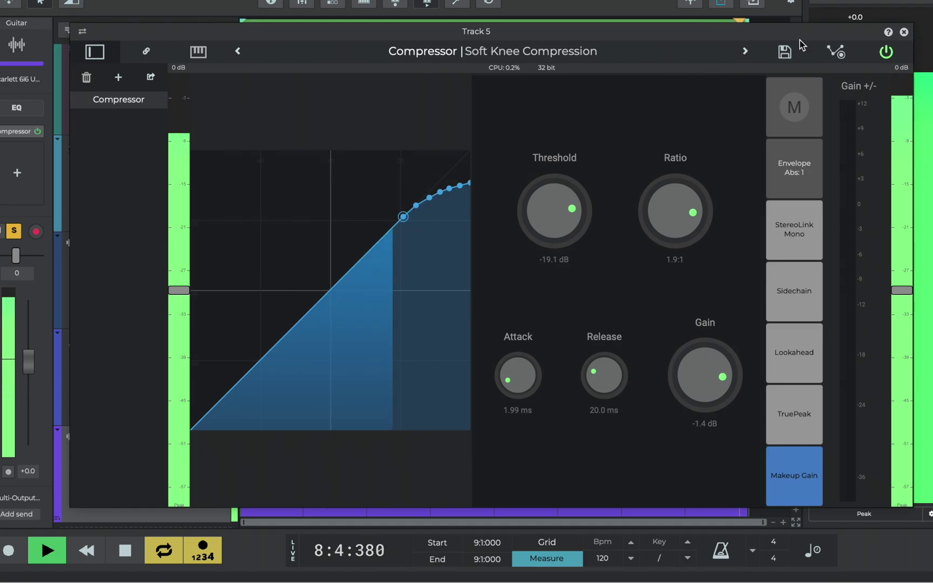
click(904, 32)
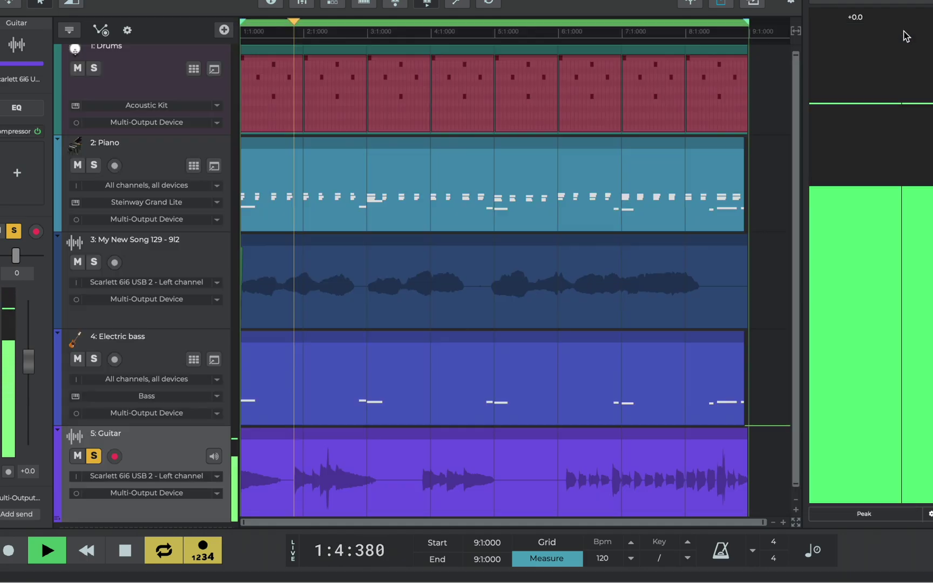
Step: Give the Guitar EQ a -6.1 dB dip near 1654 Hz and a 4.5 dB low cut below 98 Hz
click(32, 107)
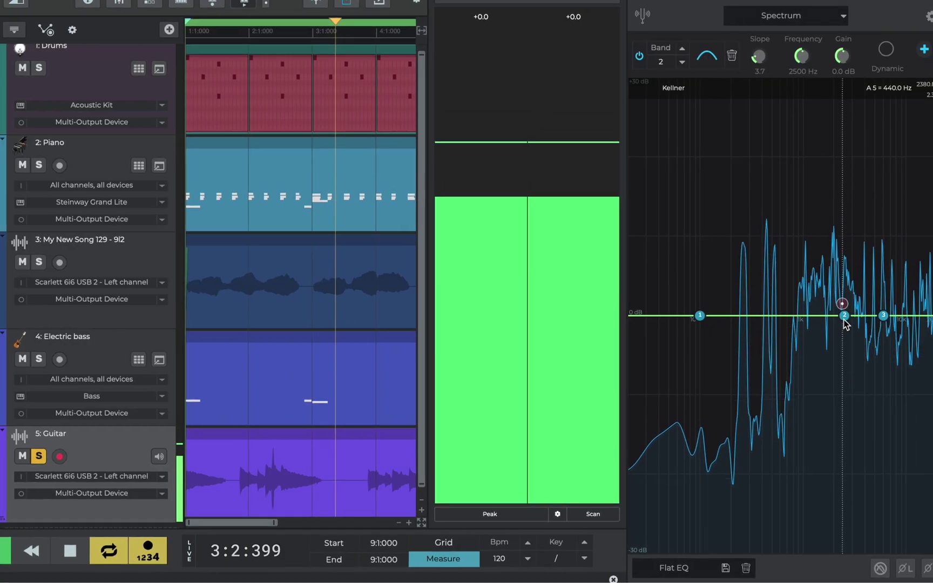
drag(844, 316, 811, 236)
drag(805, 371, 803, 372)
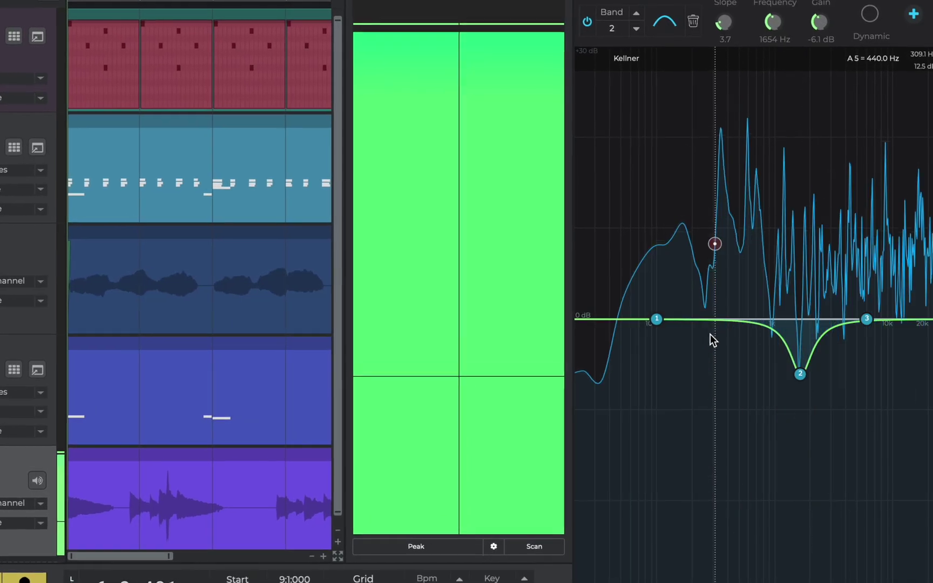
drag(656, 318, 654, 359)
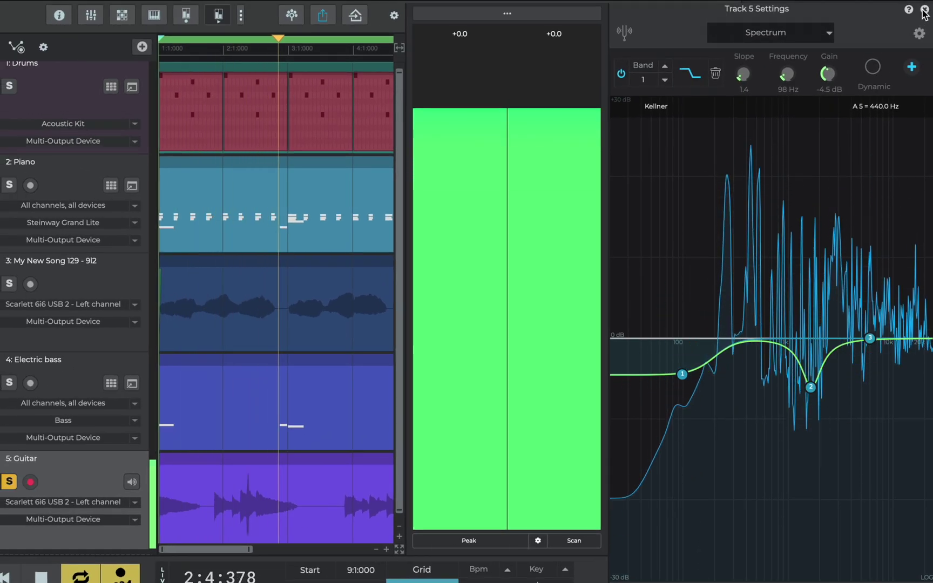
click(925, 10)
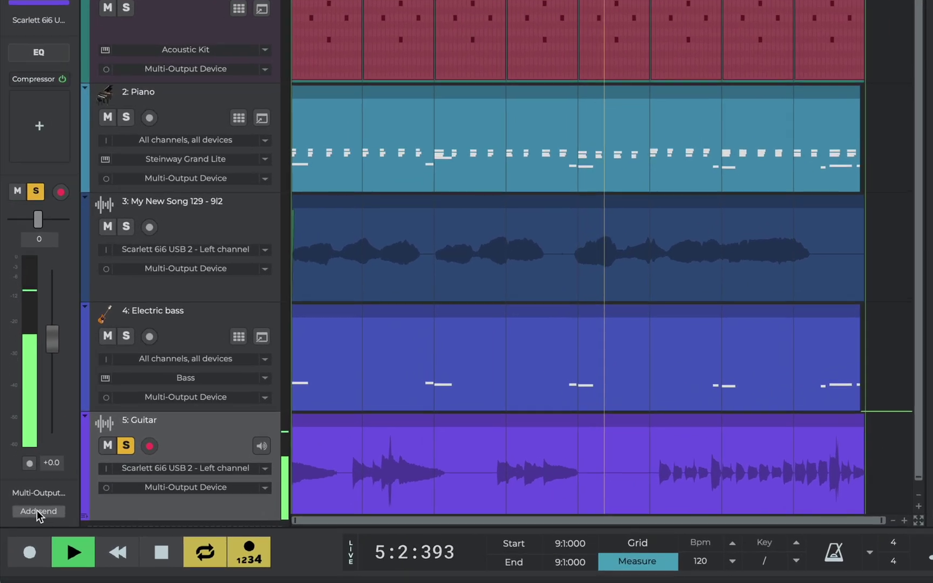
Step: Add an Aux 1 send to the Guitar track and put an n-Track Reverb on Aux 1
click(38, 511)
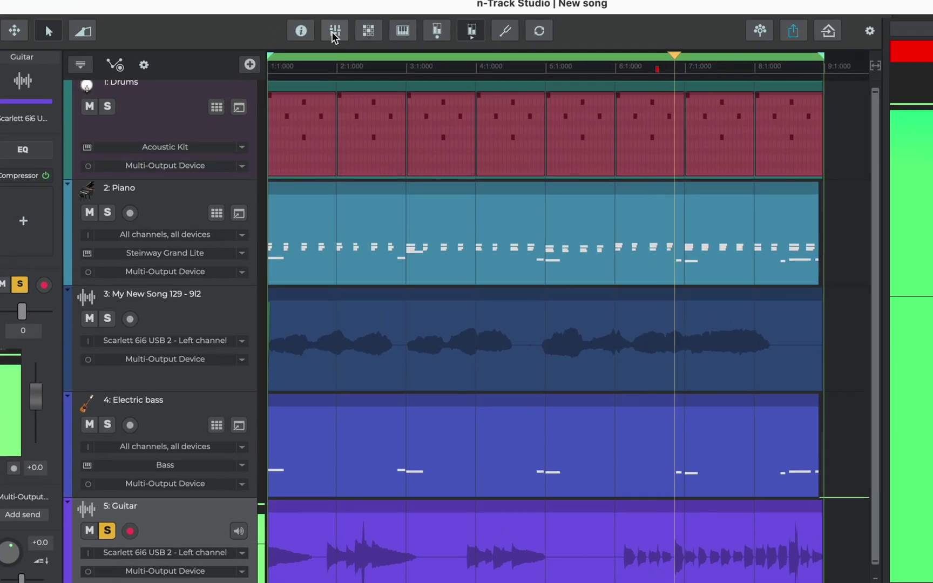
click(343, 2)
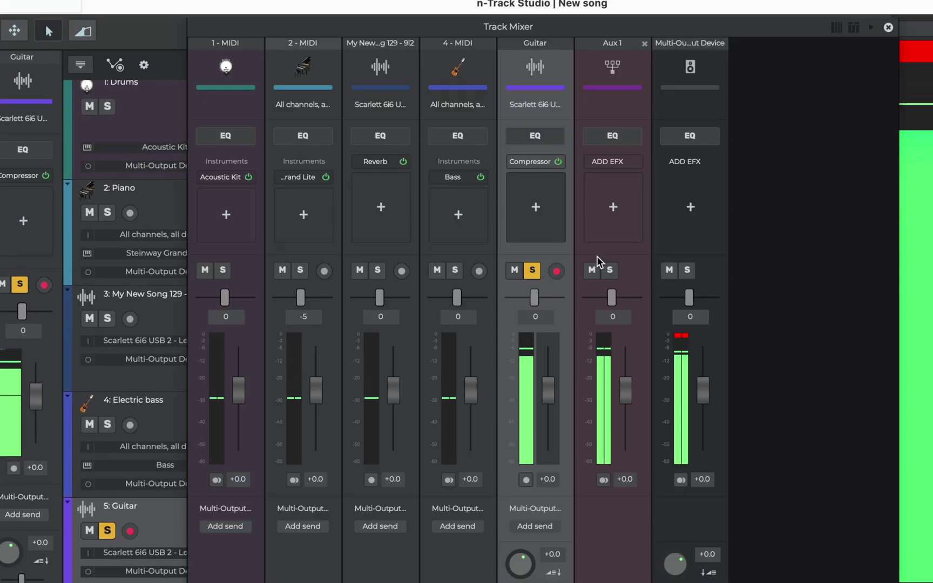
click(608, 165)
mouse_move(632, 169)
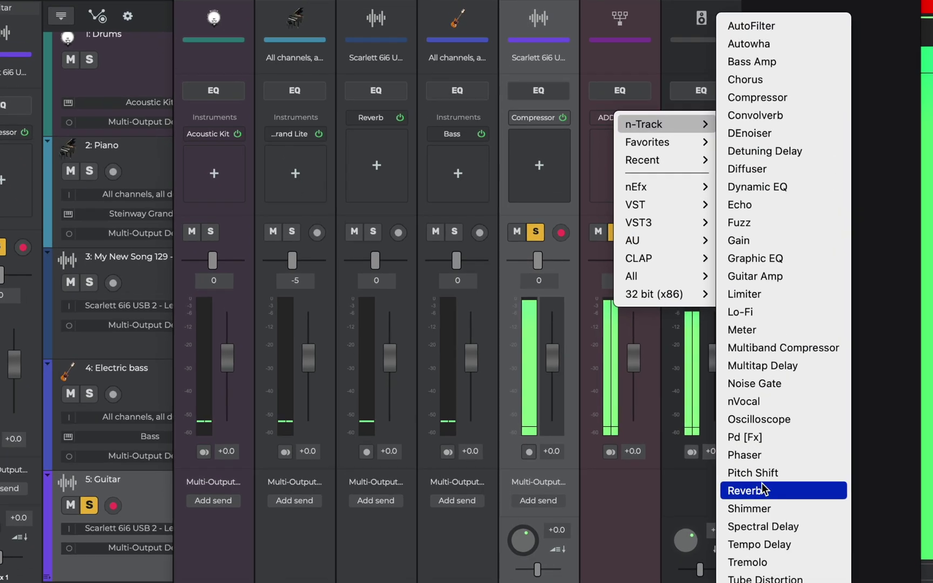
click(763, 489)
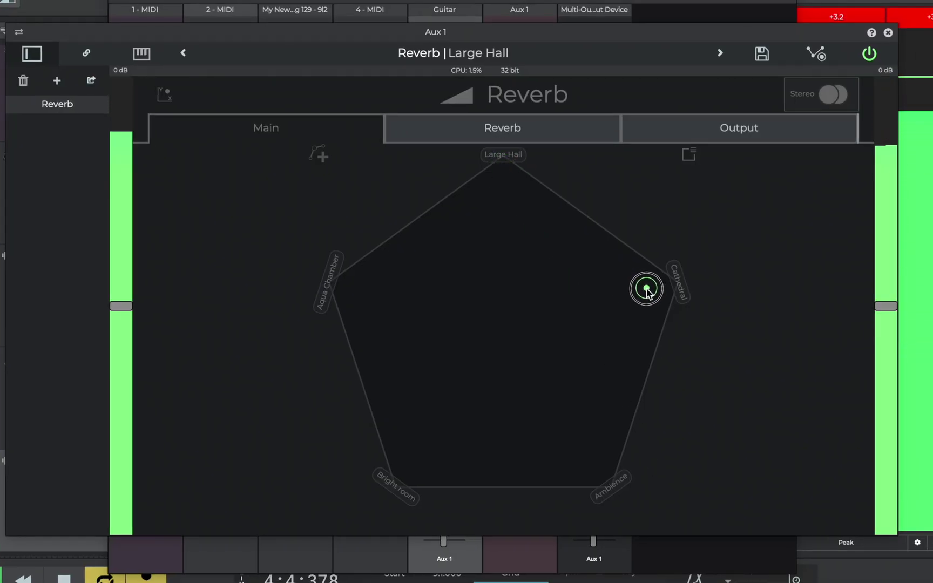
Step: Adjust the reverb's room-type blend, then take Guitar out of solo and close the mixer
drag(646, 290, 358, 296)
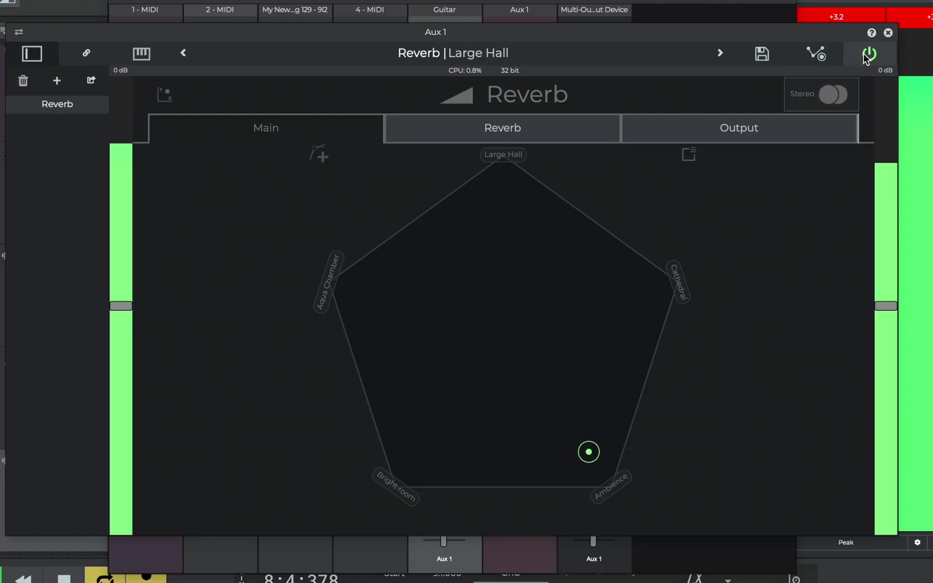
click(887, 33)
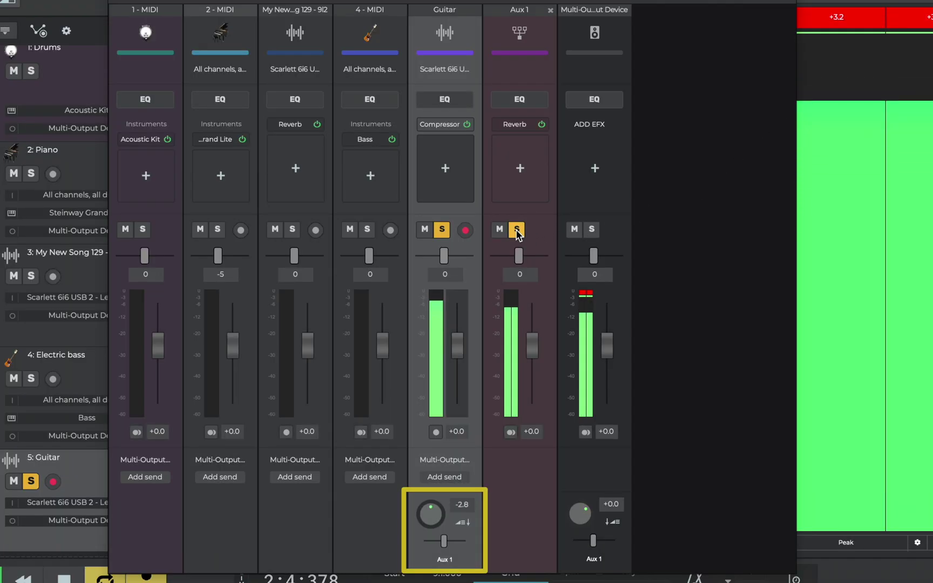
click(442, 230)
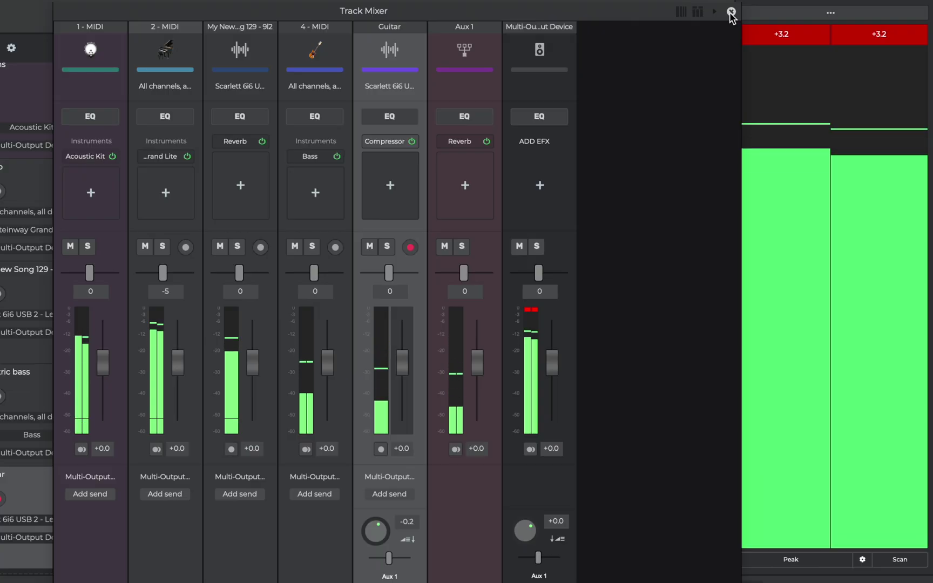
click(730, 12)
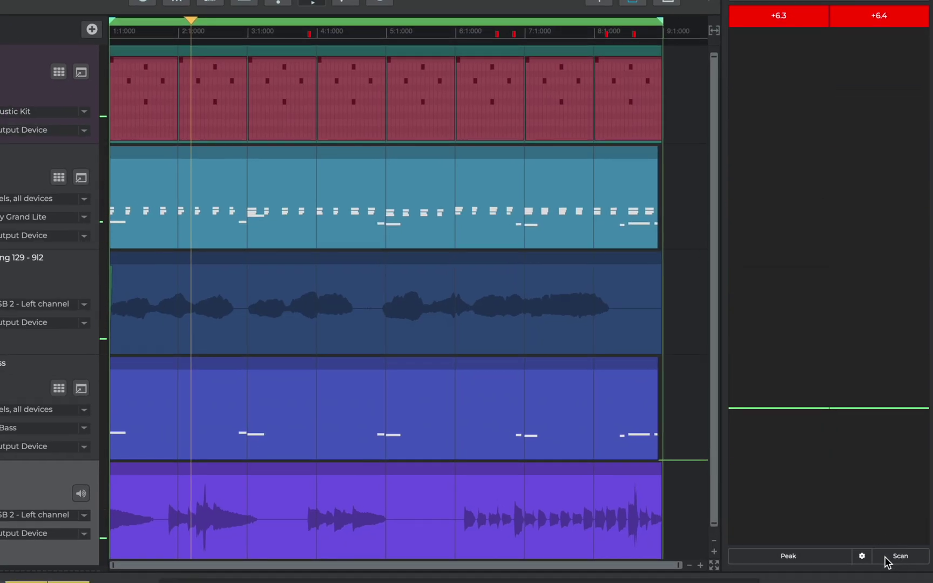
Step: Scan the master peak level (+8.2 / +8.1 dB) and replay the song from the start
click(885, 557)
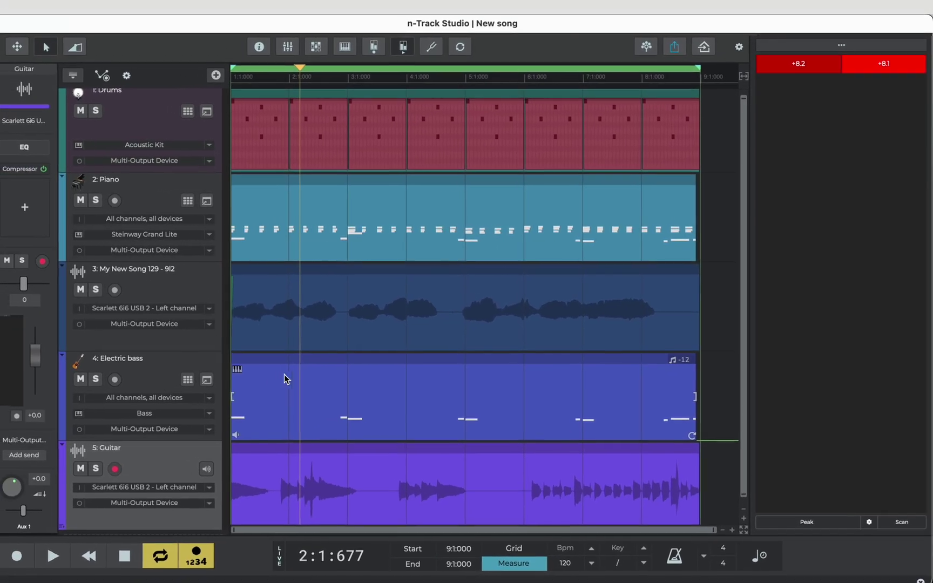
key(Home)
key(space)
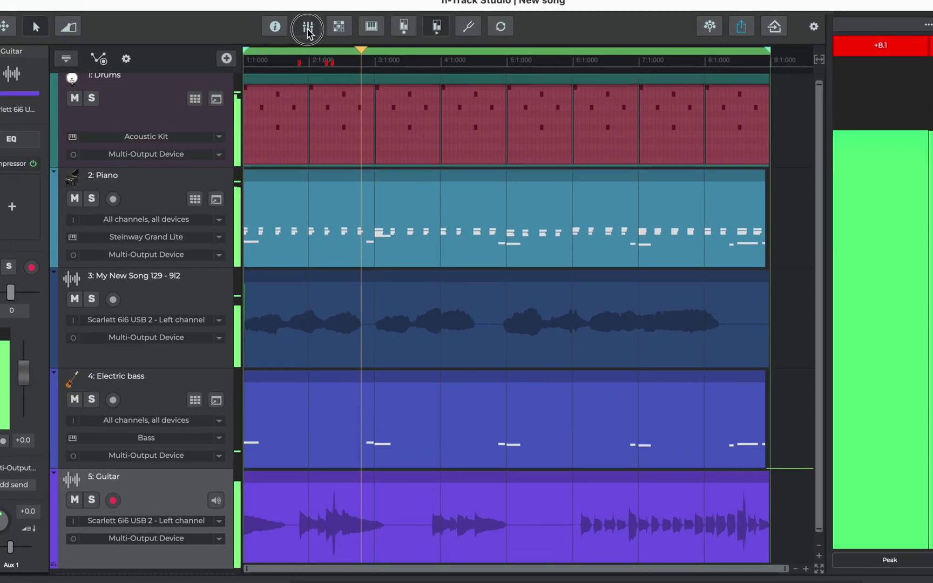
Step: Lower the Multi-Output Device master fader in the Track Mixer to -8.1
click(312, 33)
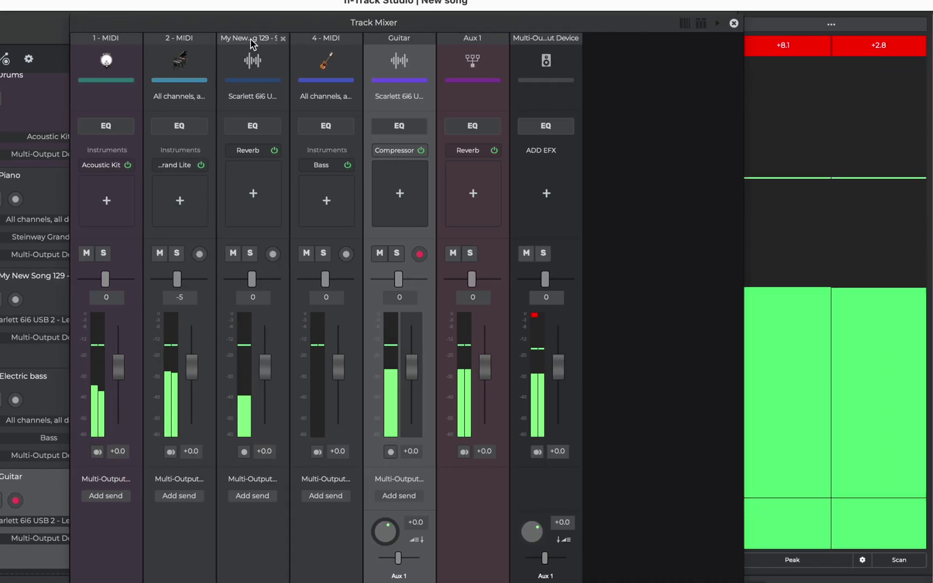
click(558, 369)
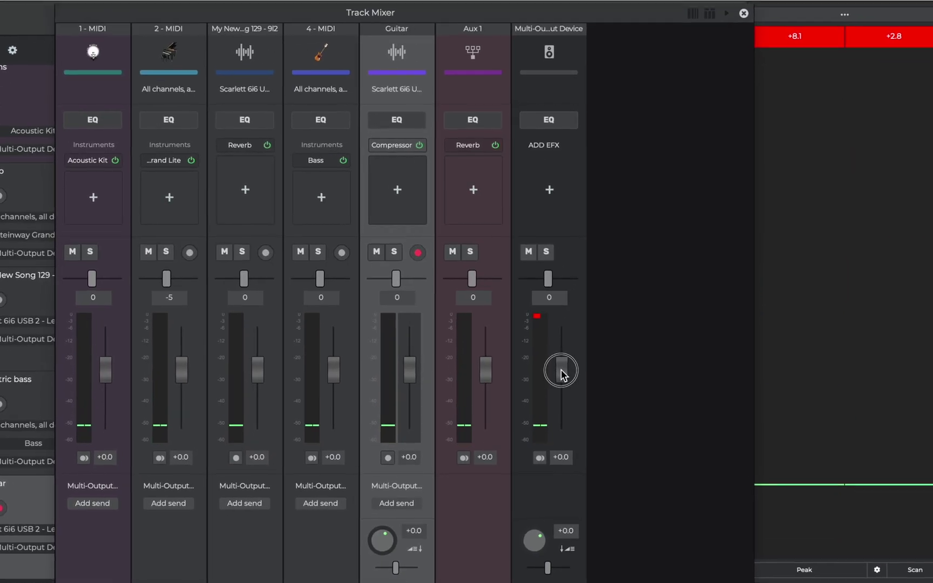
drag(561, 373, 587, 415)
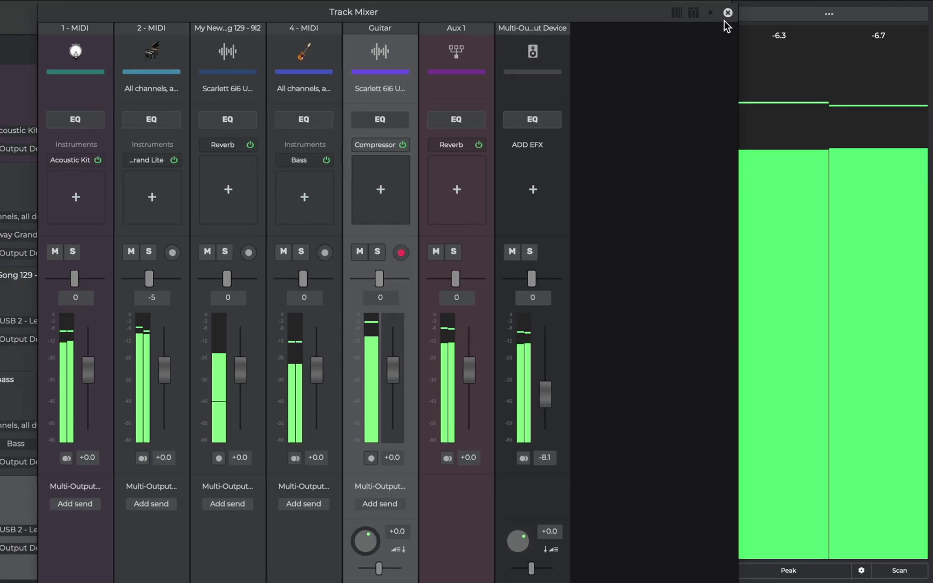
click(728, 12)
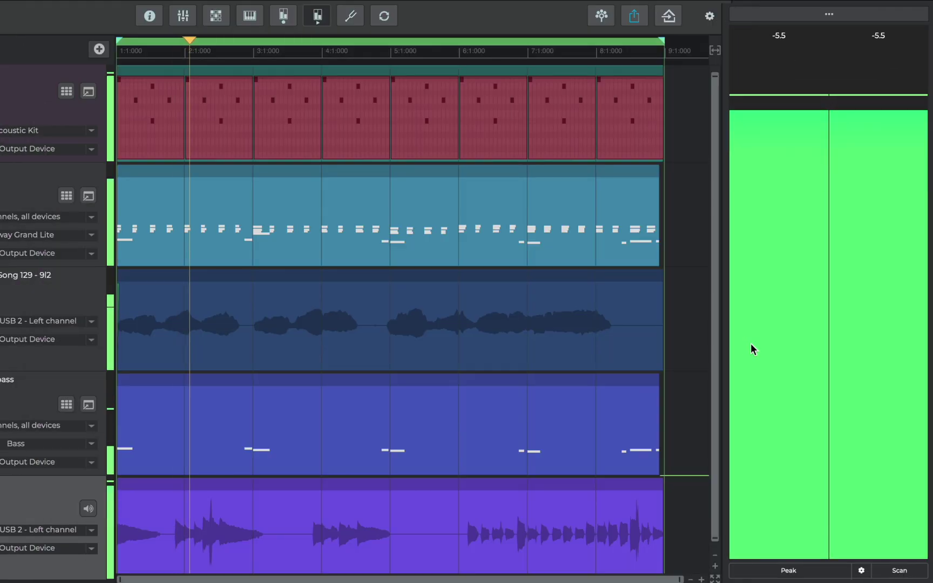
Step: Rescan the mix peaks, now +0.1 / +0.0 with no clipping, and select the Guitar clip
click(898, 570)
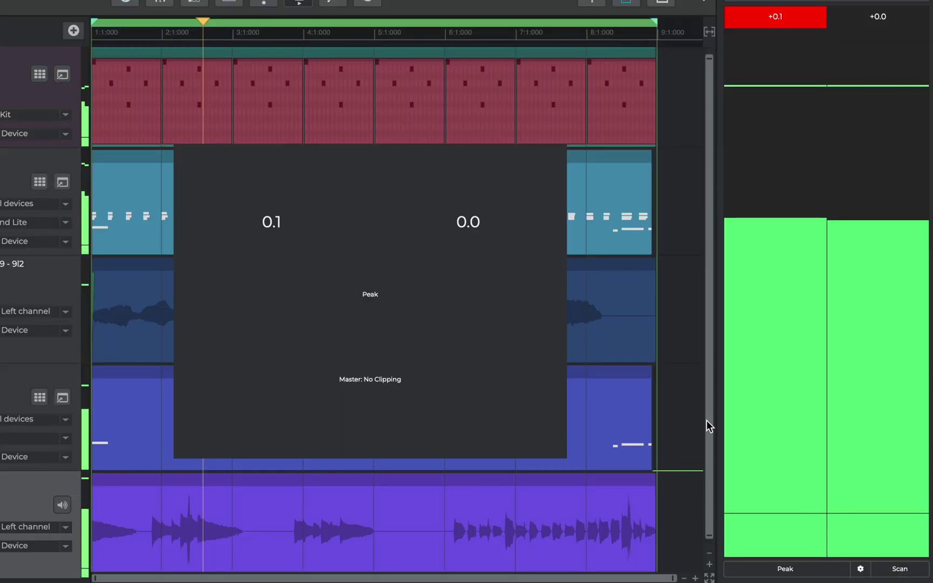
click(634, 265)
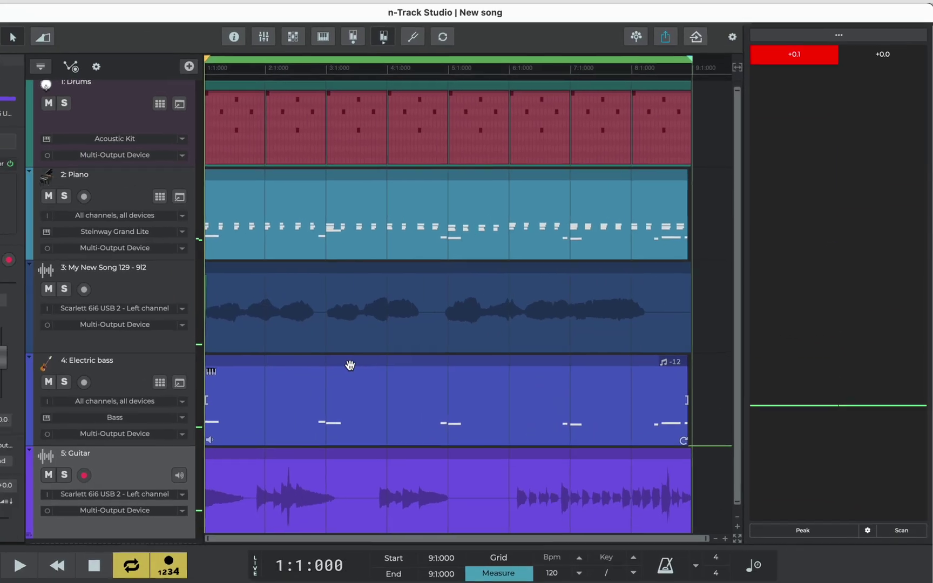
click(227, 487)
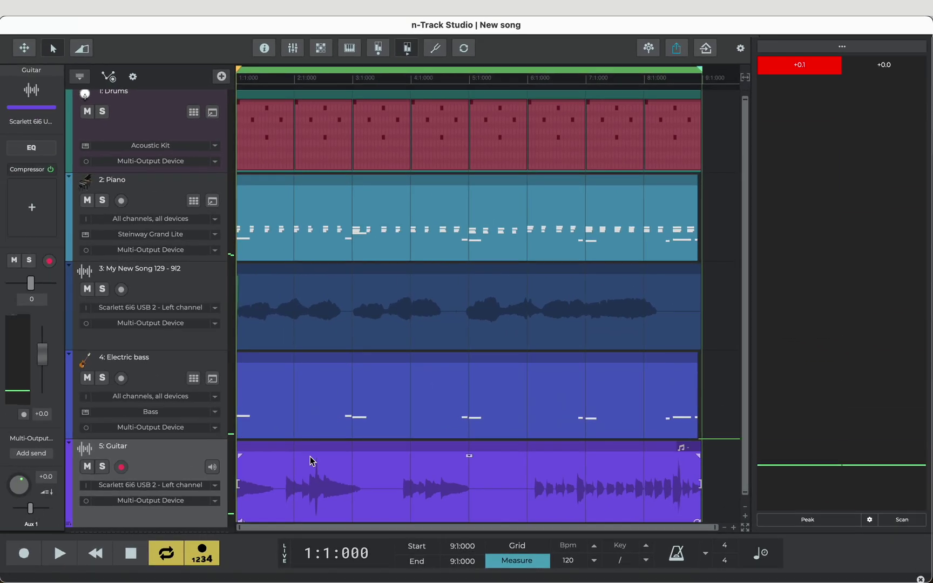
Step: During playback, lower the Guitar volume to -9.3 and rescan peaks, now -7.3 / -7.6
key(space)
mouse_move(42, 355)
mouse_down()
mouse_move(46, 378)
mouse_move(48, 356)
mouse_up()
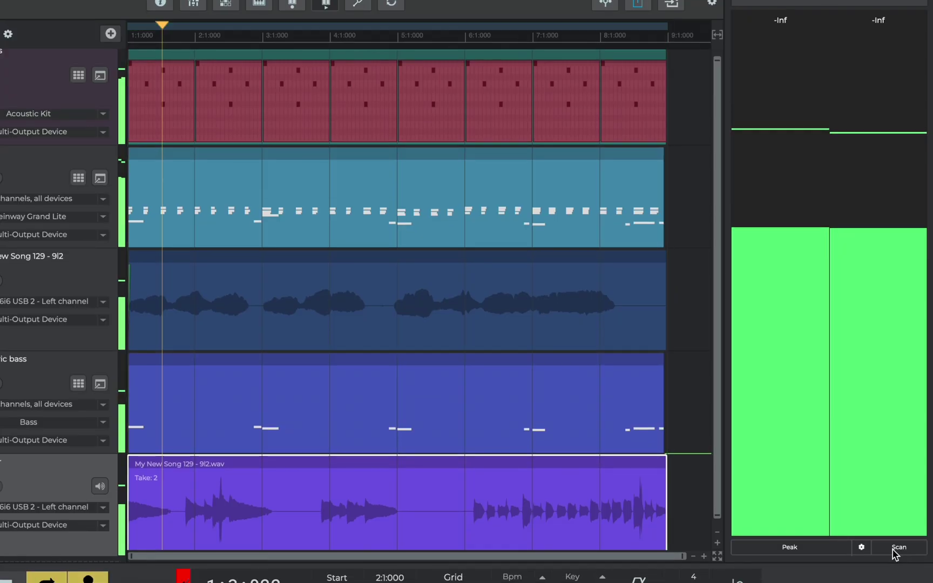
click(899, 582)
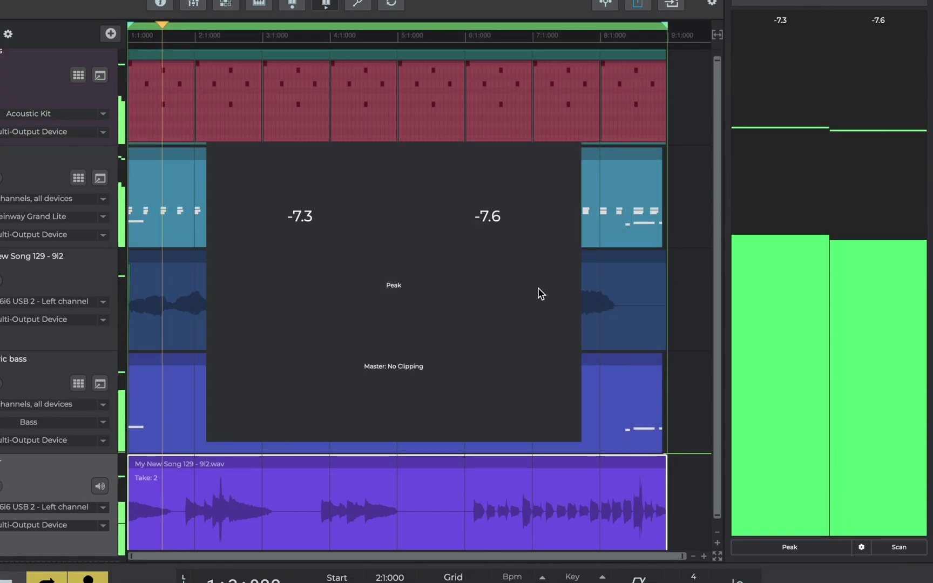
click(610, 262)
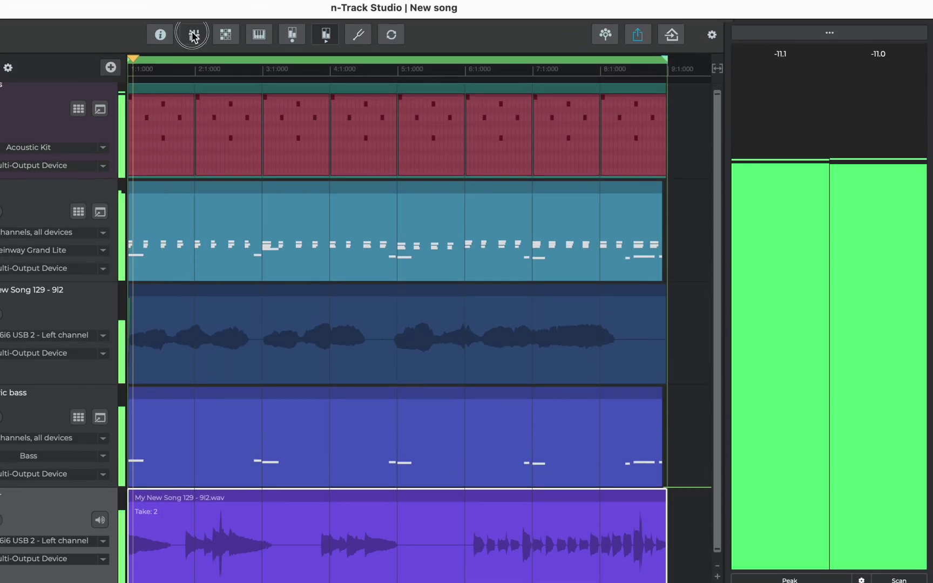
Step: Set the master output gain to -2.0 and rescan, reading -1.2 / -1.5 without clipping
click(190, 34)
drag(550, 409, 551, 391)
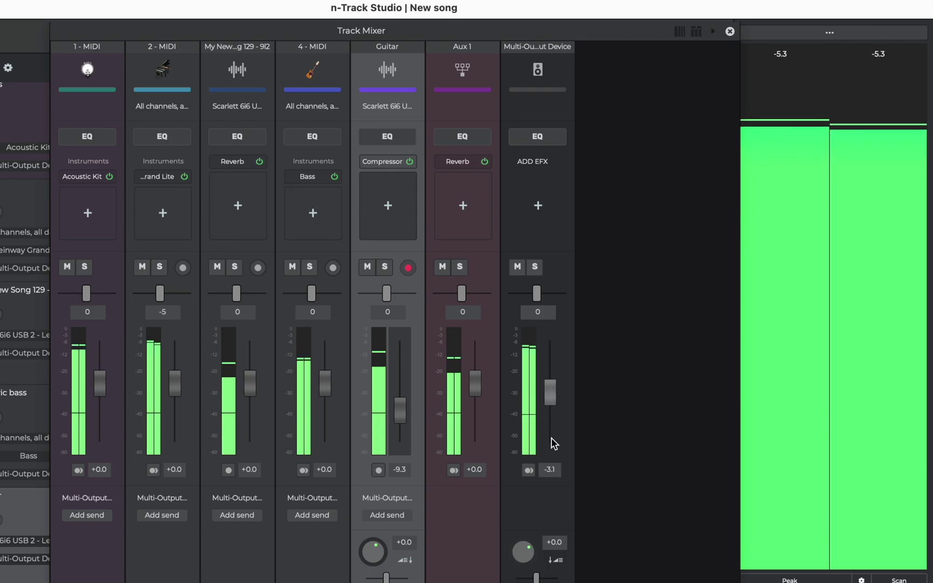
double_click(550, 470)
text(-2)
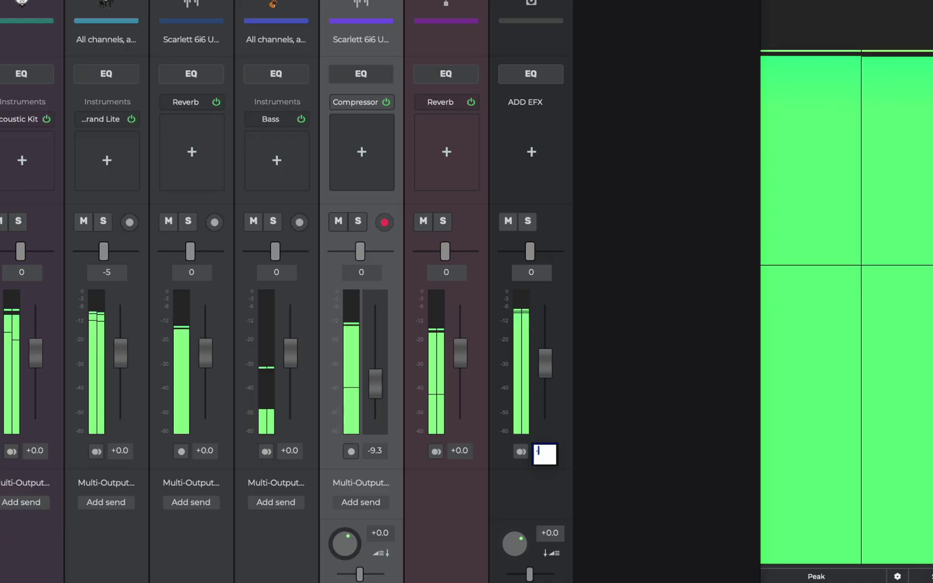
key(Return)
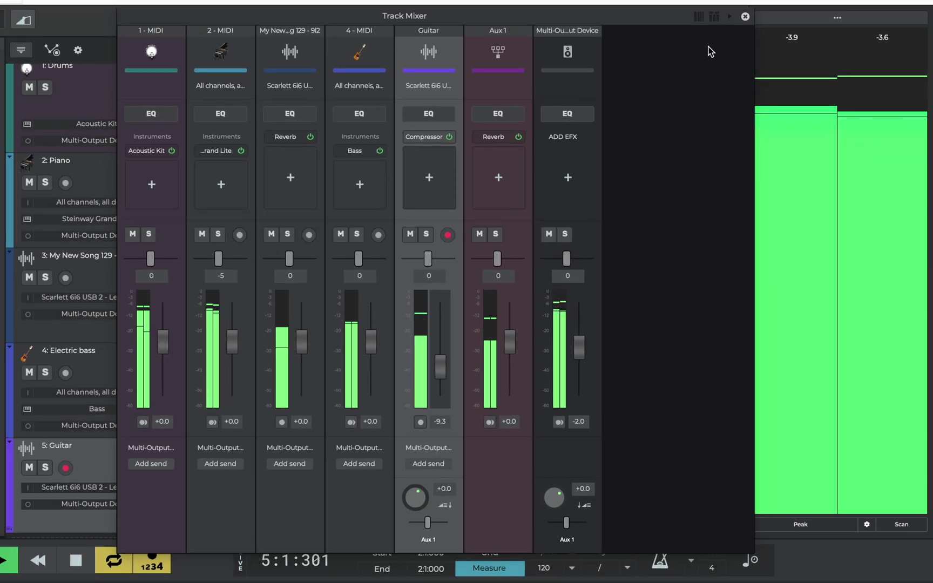
click(745, 17)
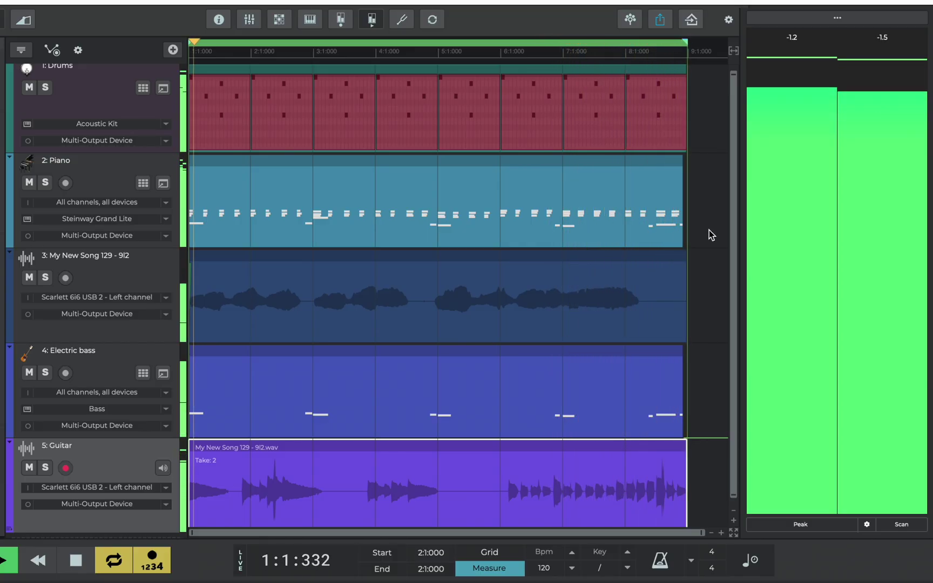
click(892, 523)
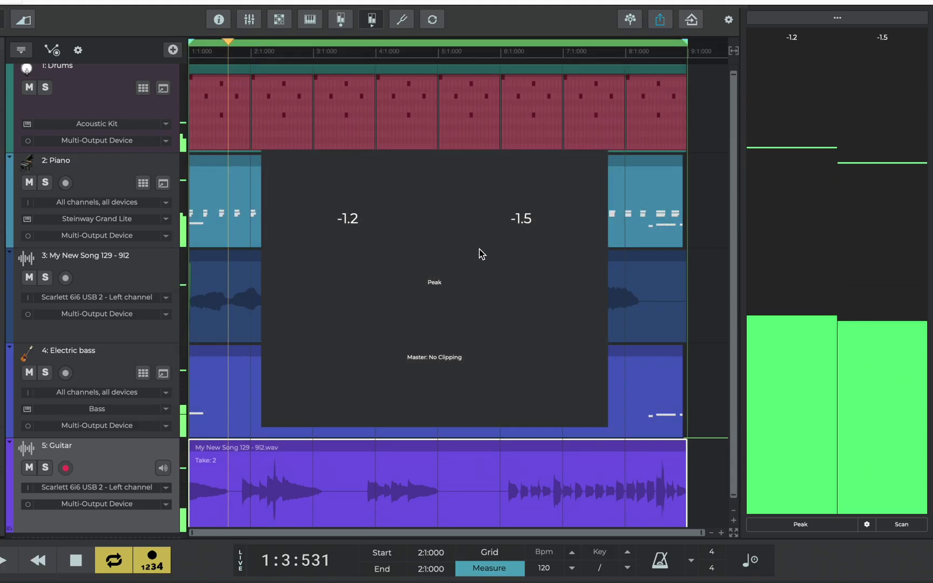
click(699, 293)
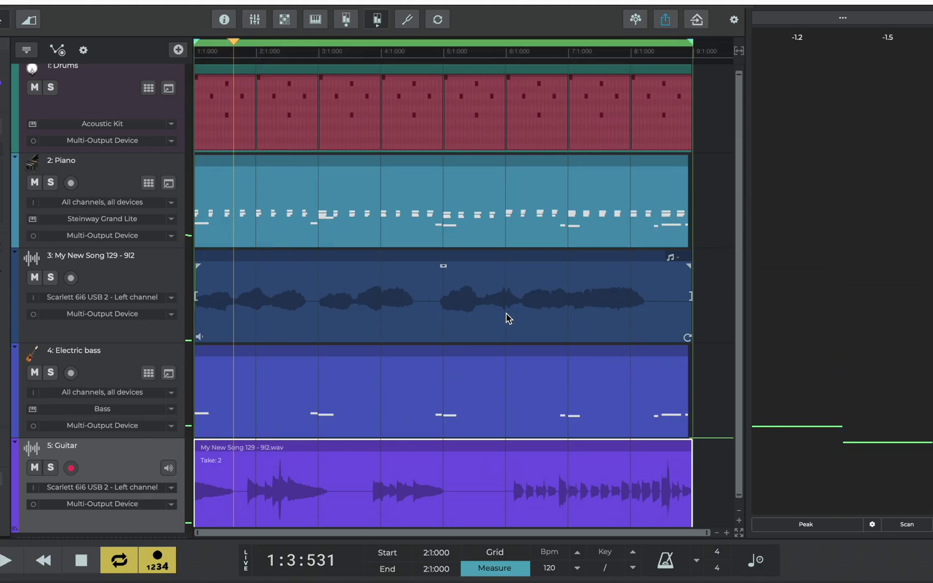
Step: Pan the Guitar track to 22, audition it soloed during playback, then unsolo it
double_click(34, 291)
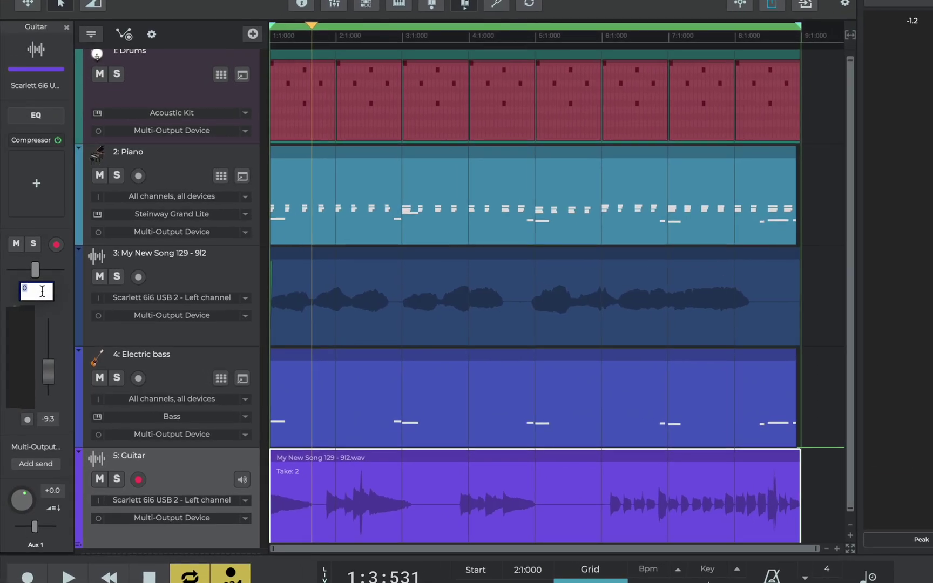
key(Return)
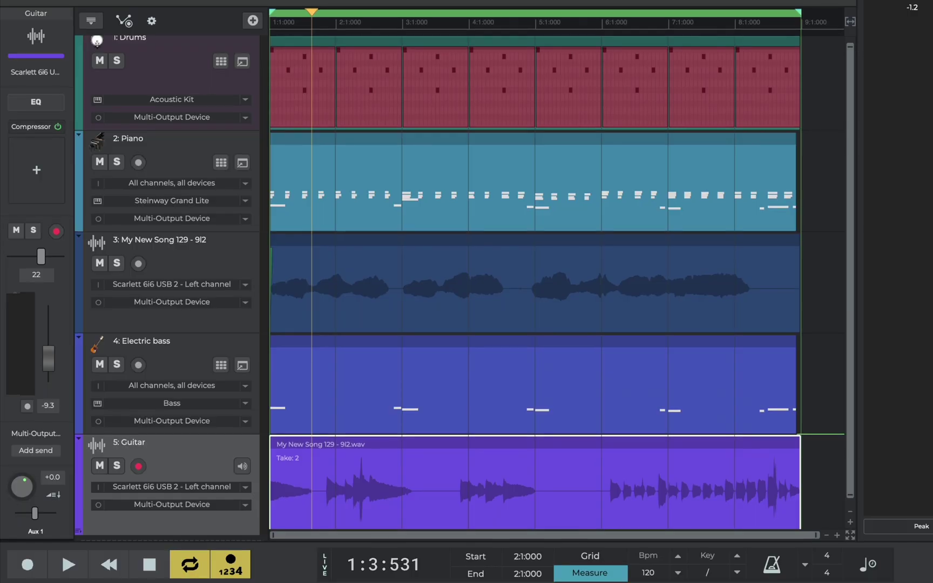
key(space)
click(113, 465)
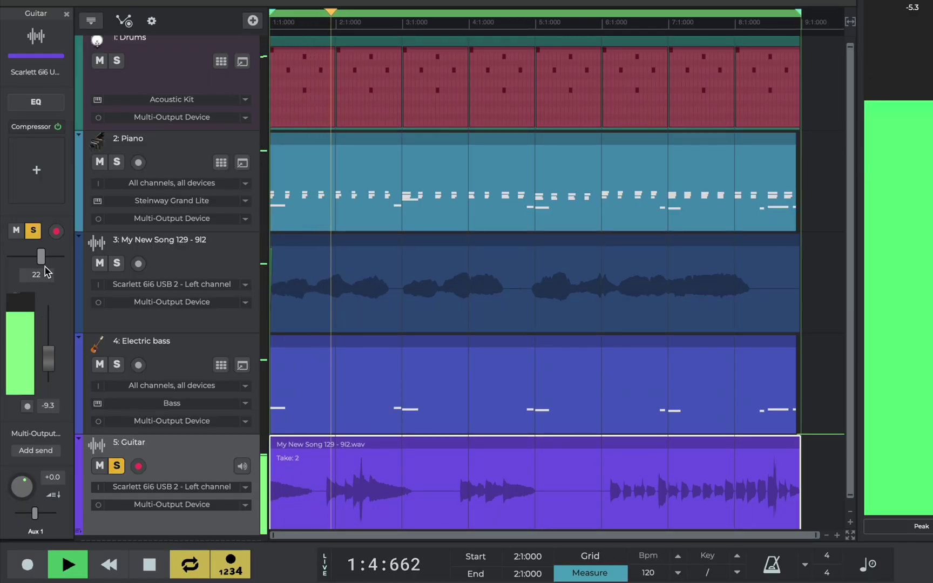
mouse_move(43, 263)
mouse_down()
mouse_move(32, 263)
mouse_move(46, 263)
mouse_up()
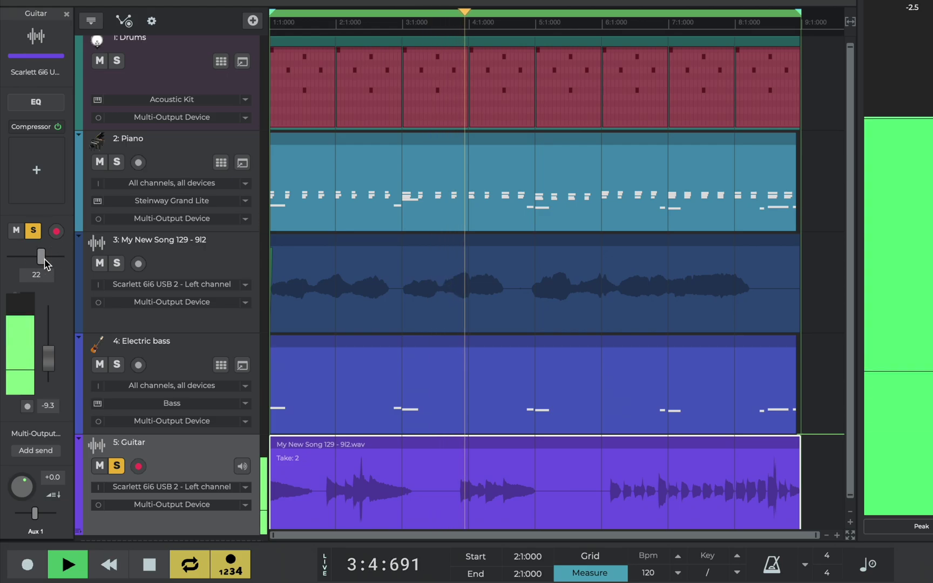
click(117, 465)
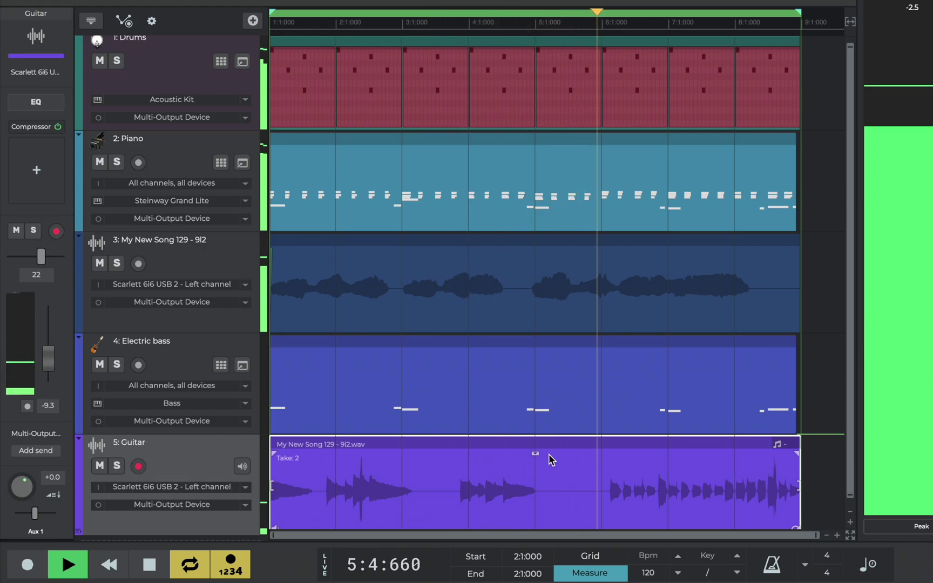
click(817, 487)
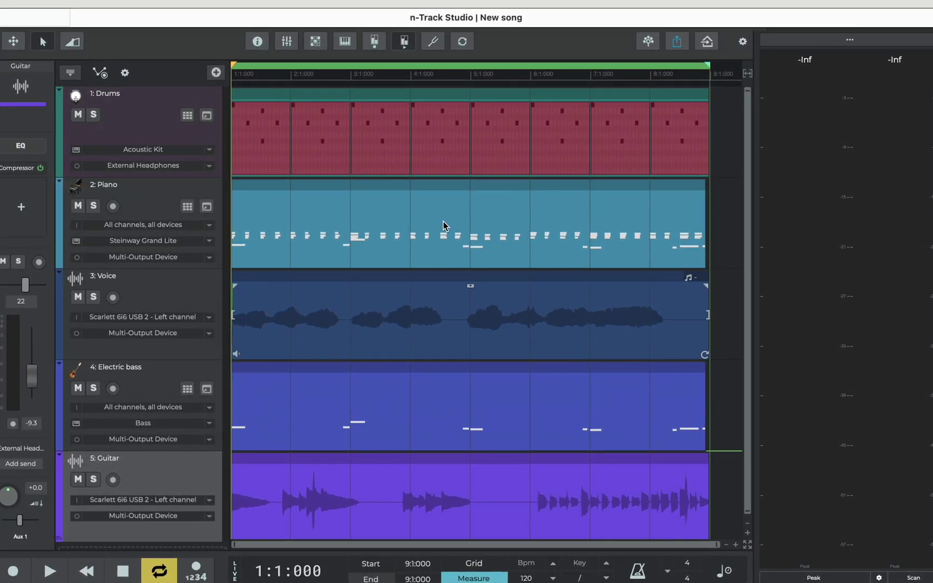
click(287, 42)
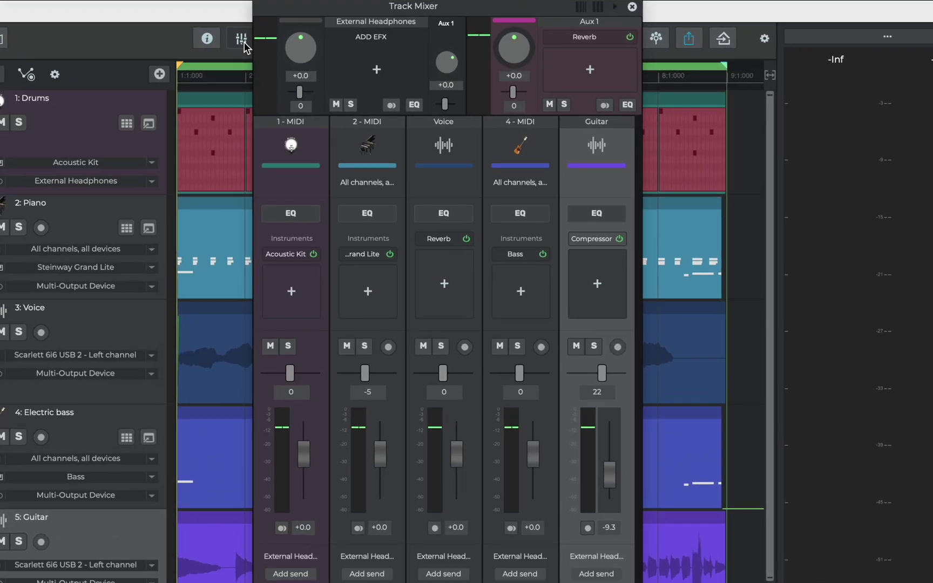
click(380, 41)
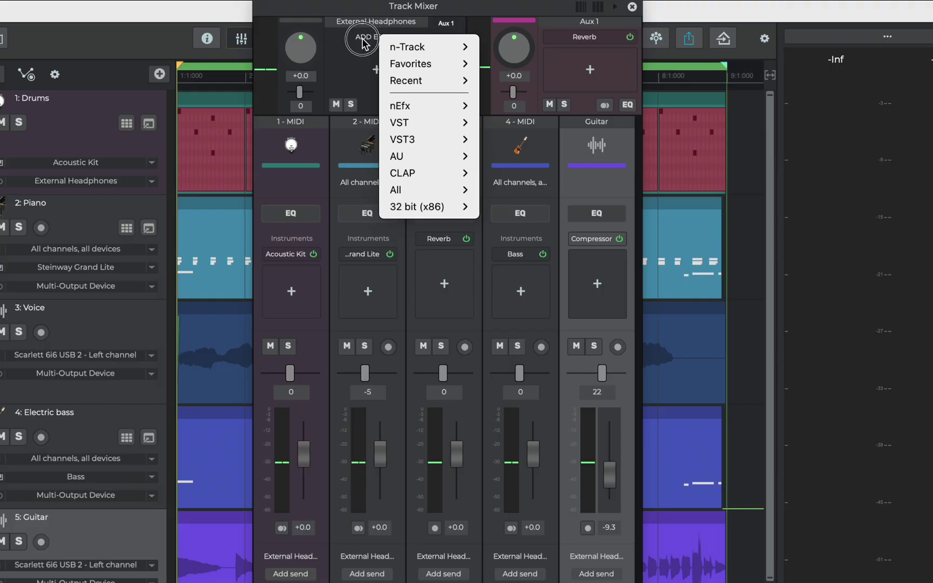
click(362, 42)
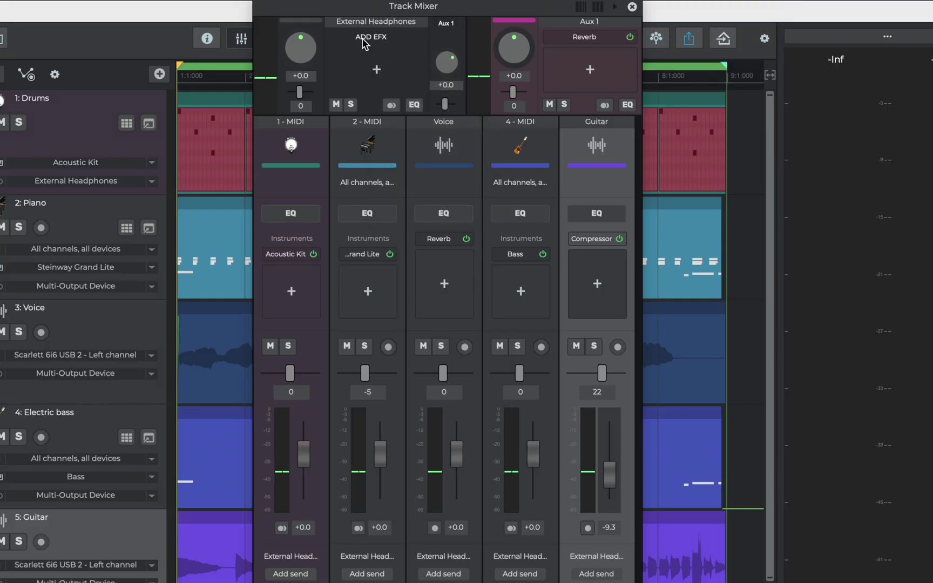
click(633, 8)
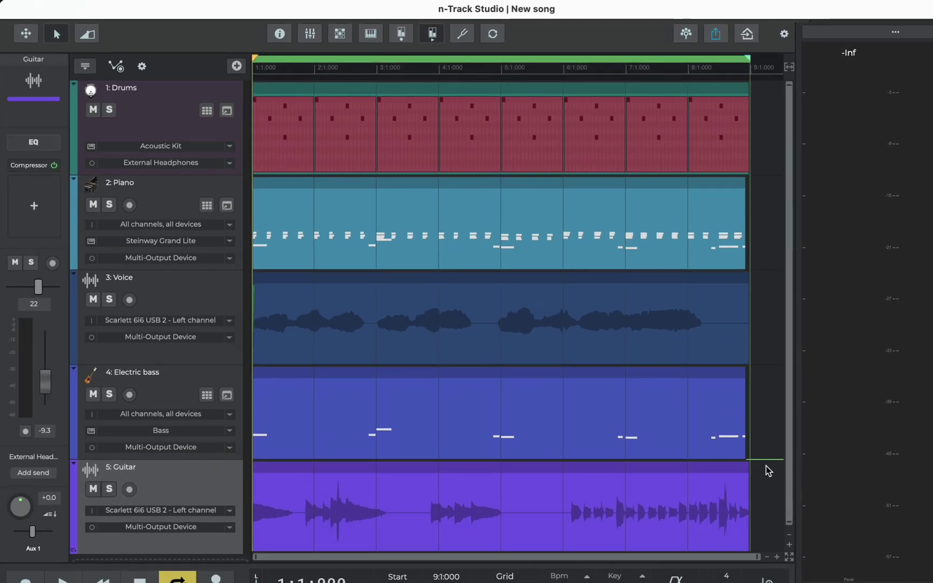
Step: Add an n-Track Limiter to the master output, bringing up its Soft Limiter settings
scroll(768, 473, down, 5)
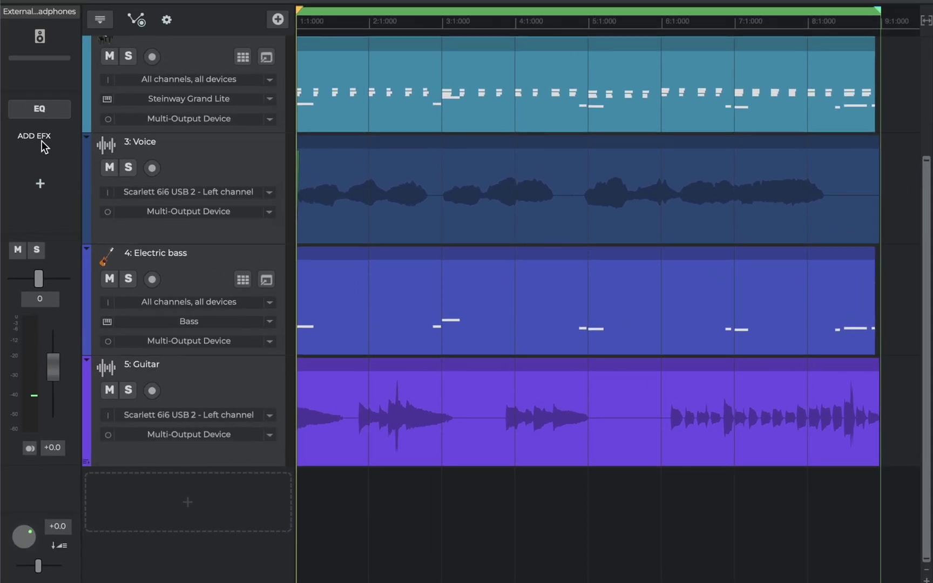
click(41, 137)
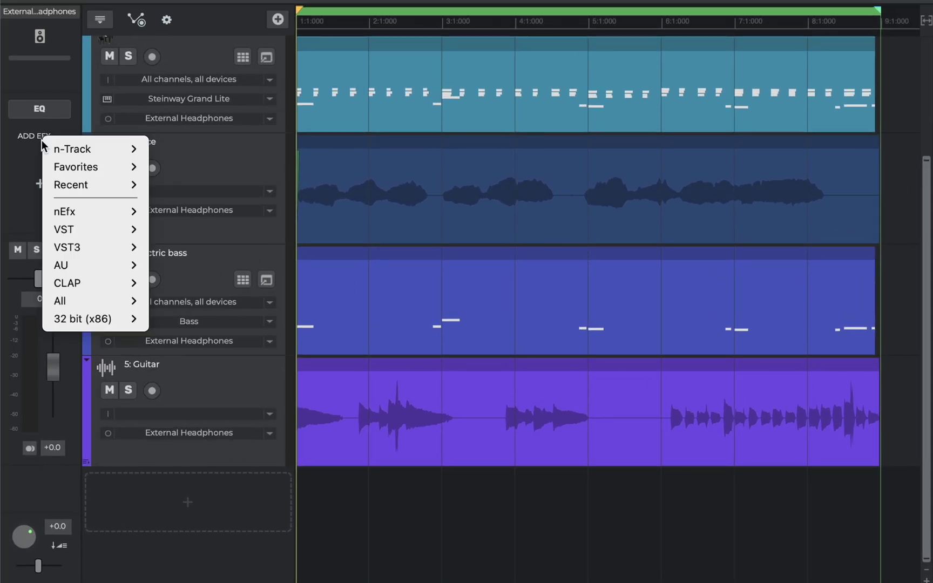
mouse_move(66, 151)
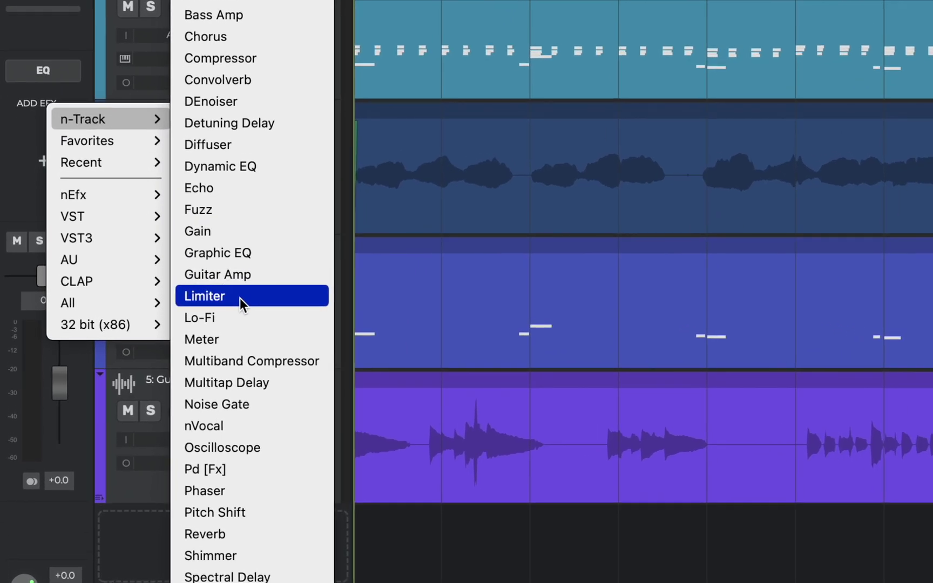
click(199, 295)
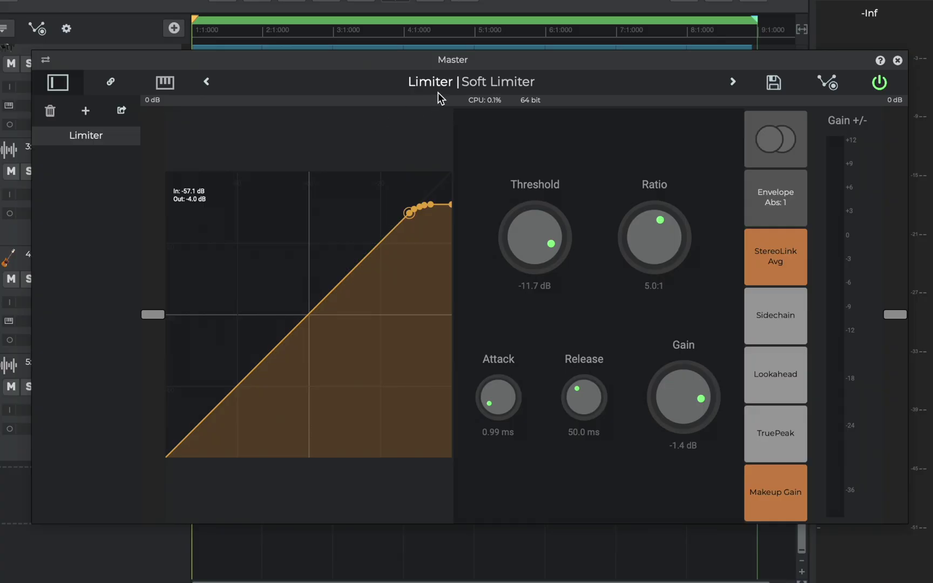
Step: Load the Lookahead Limiter (True Peak) preset on the master limiter and play the song
click(439, 90)
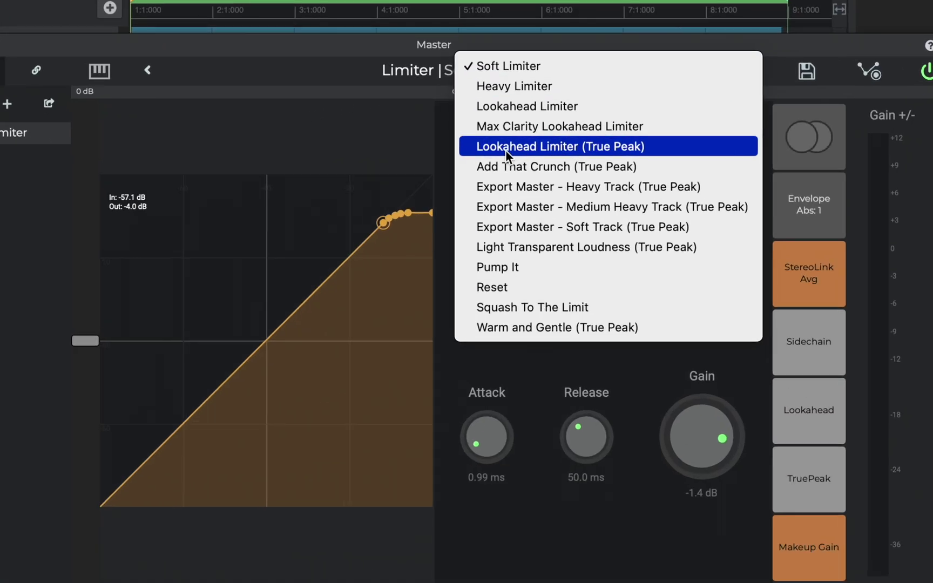
click(505, 150)
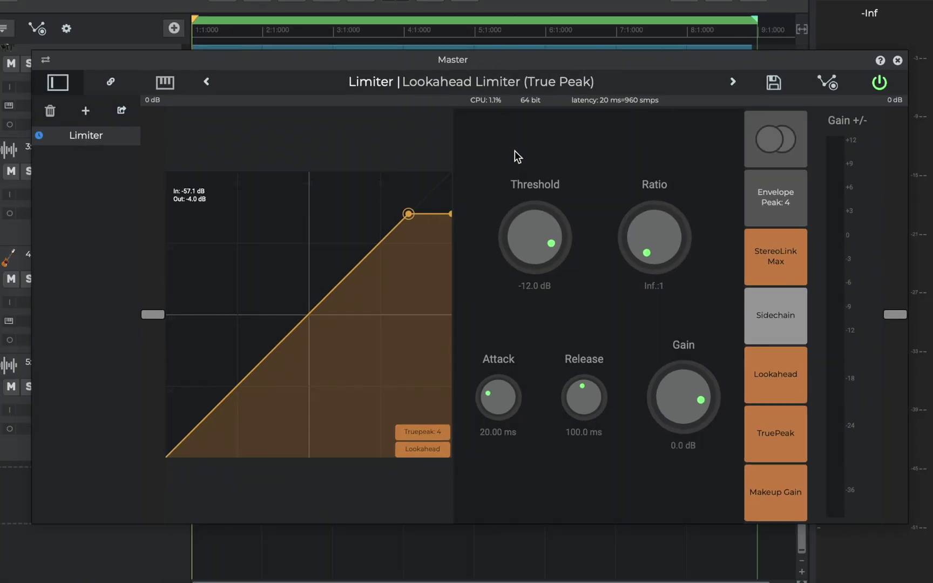
key(space)
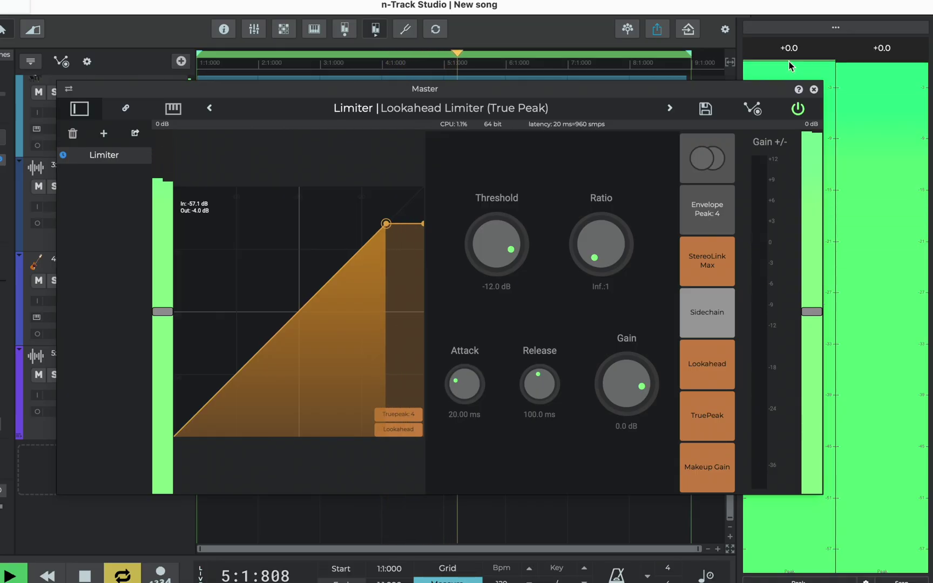
Step: Set the limiter gain to -0.1 dB, compare with Bypass, and leave it active
key(space)
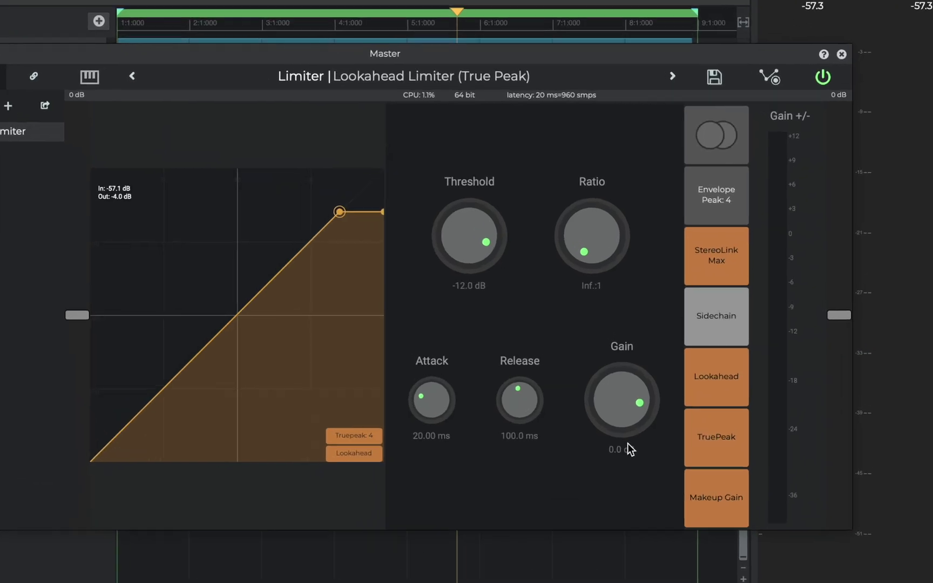
double_click(627, 426)
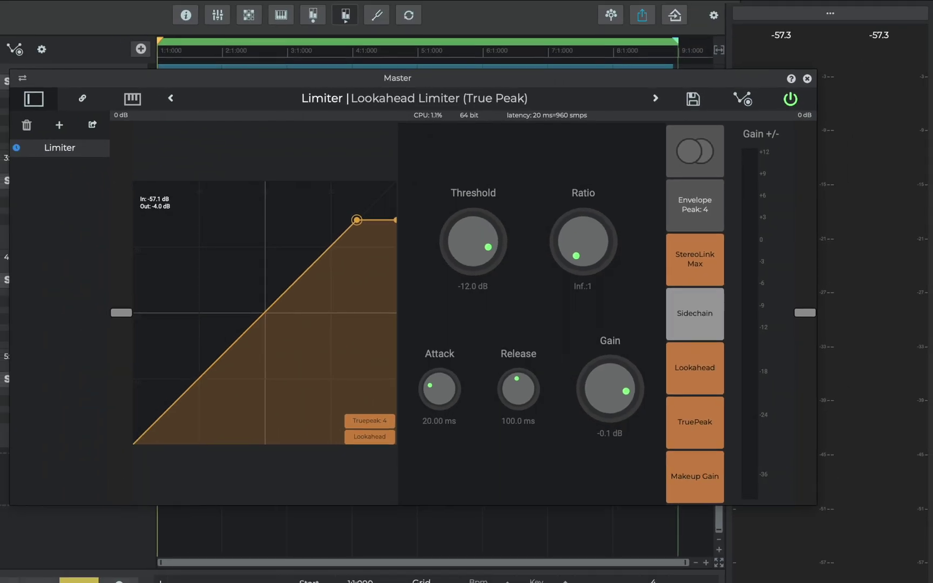
key(space)
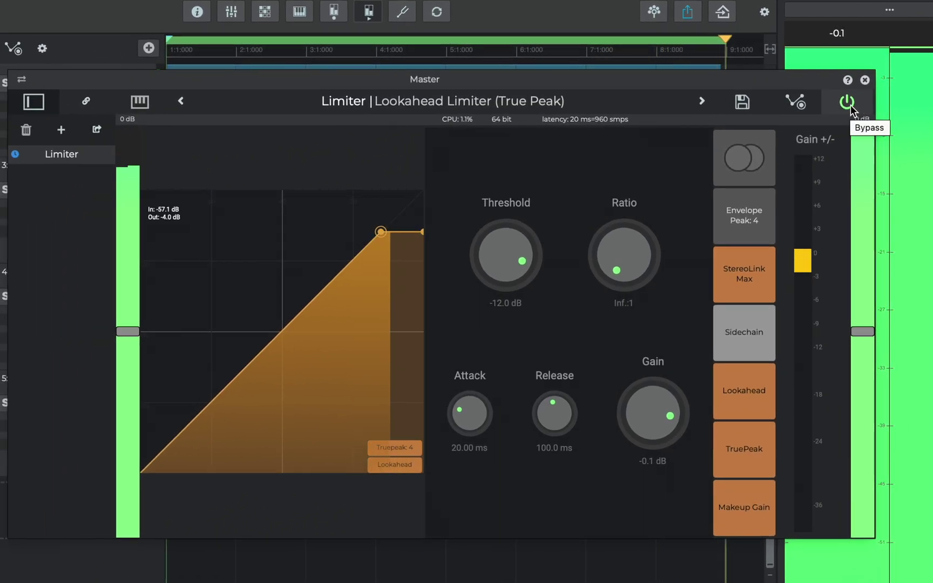
click(850, 107)
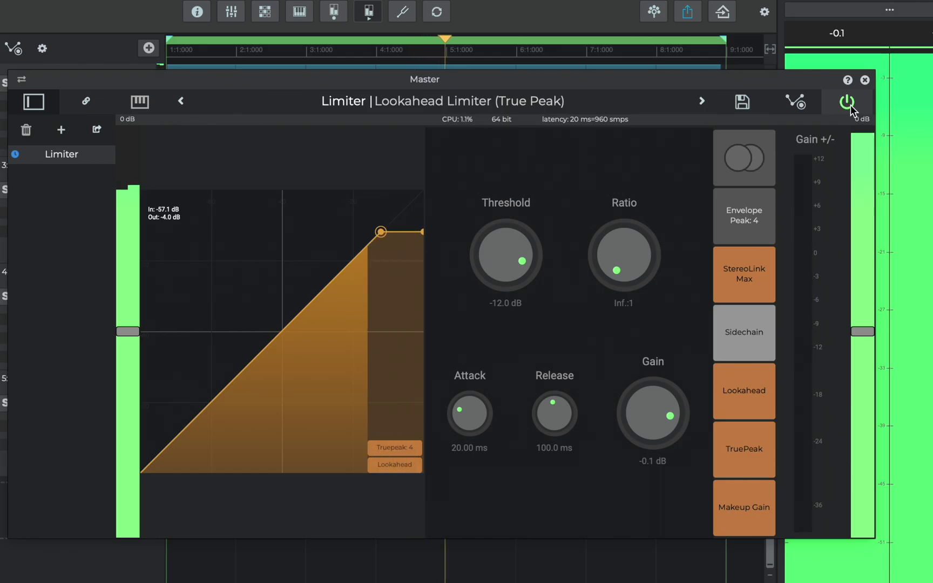
click(850, 108)
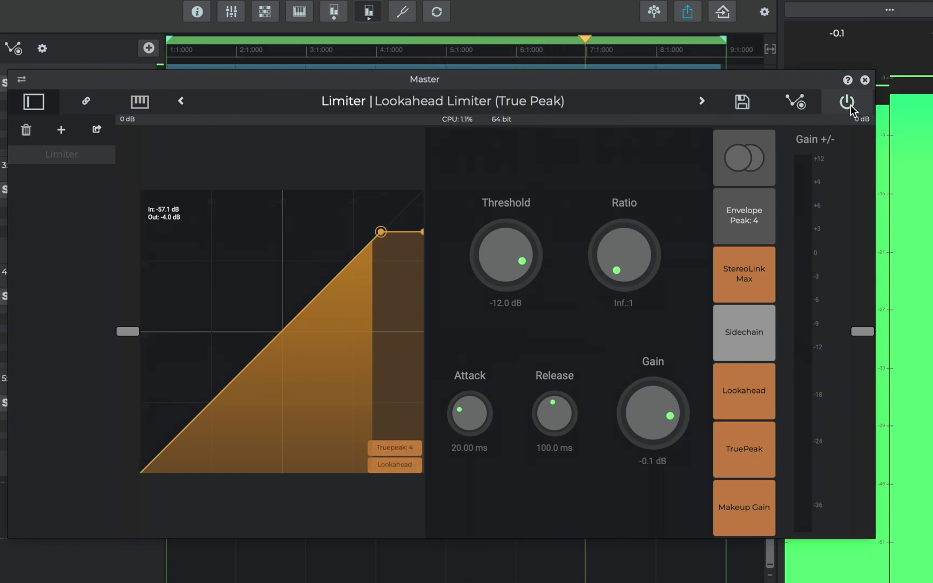
click(850, 108)
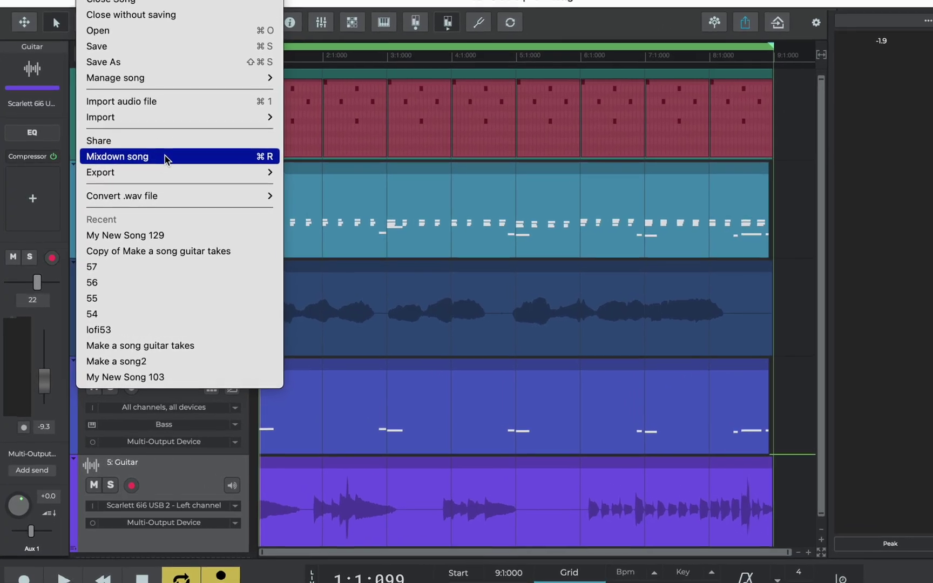
Step: Mix down the loop interval to MyMix.wav at 24 bit, 48000 Hz
click(164, 156)
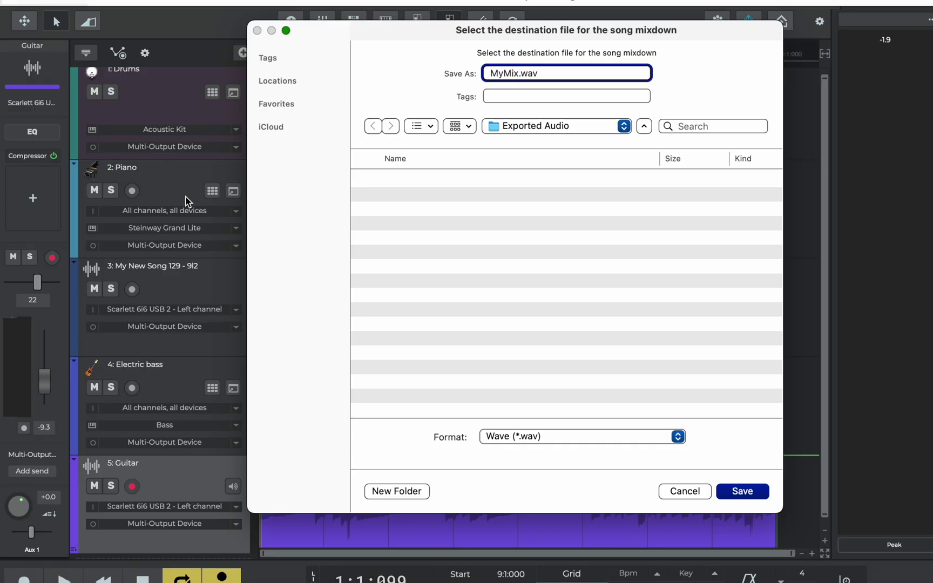
key(Return)
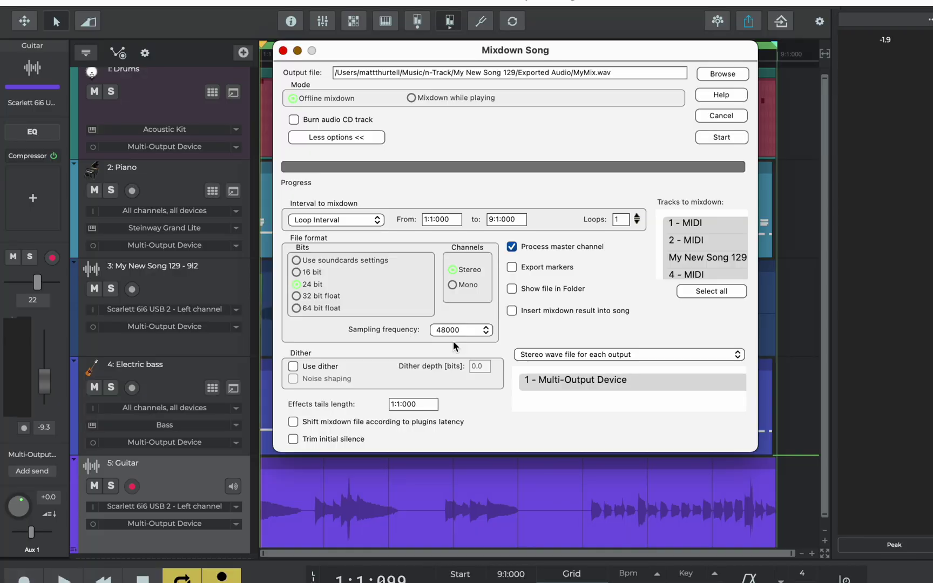
click(373, 222)
click(370, 219)
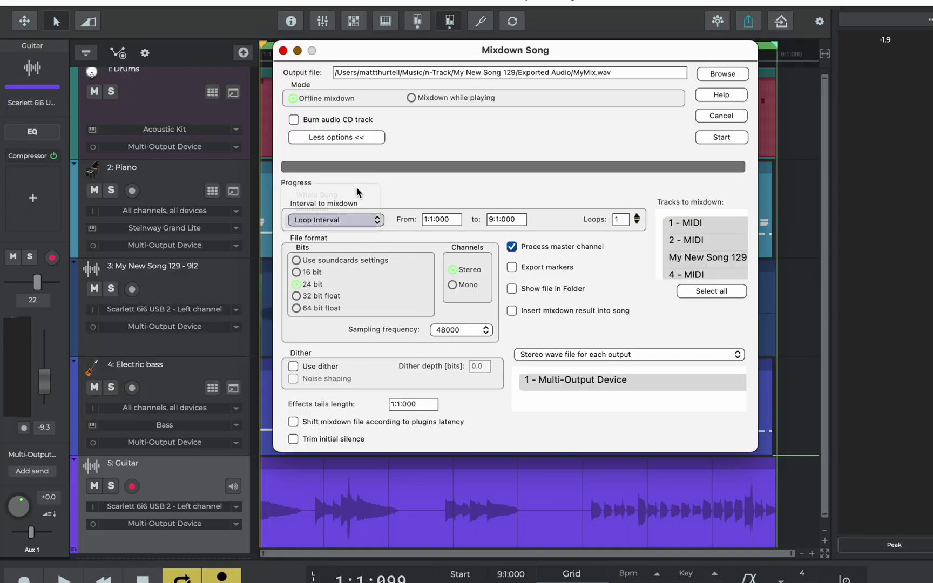
drag(365, 54, 308, 143)
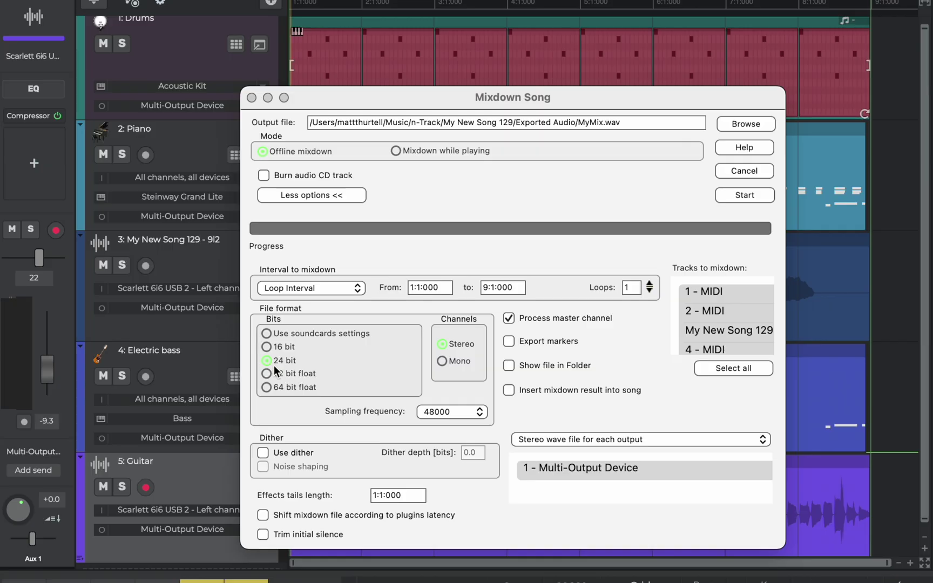
scroll(695, 340, down, 2)
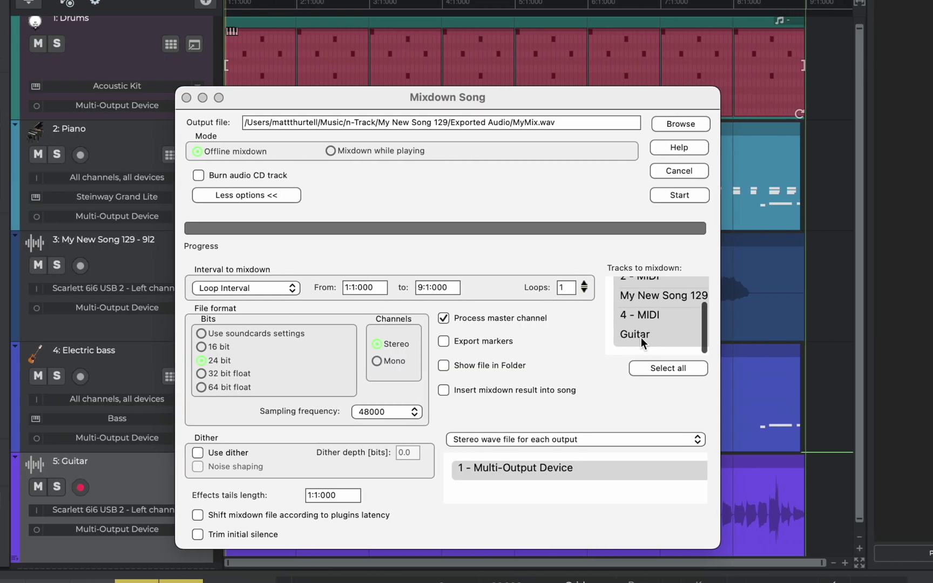
scroll(704, 339, up, 3)
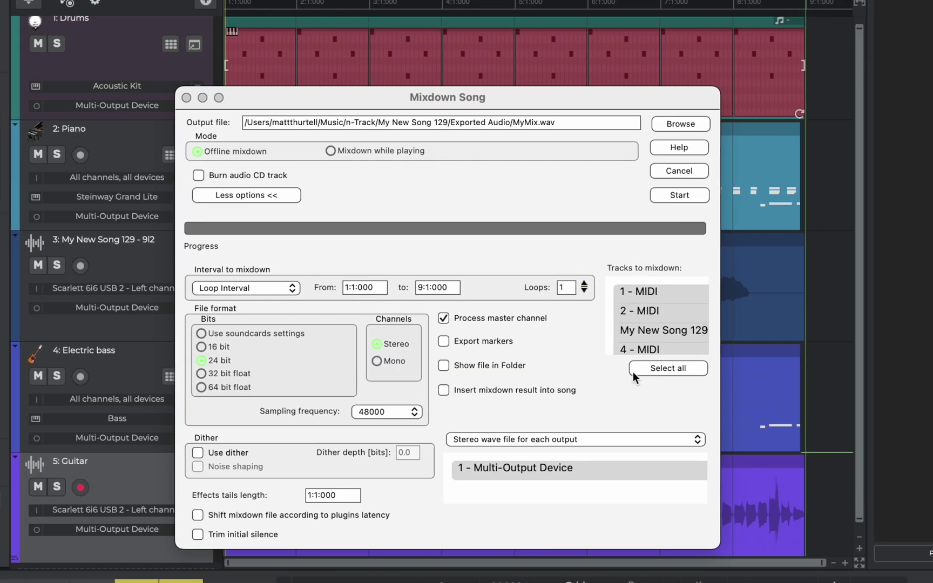
click(679, 195)
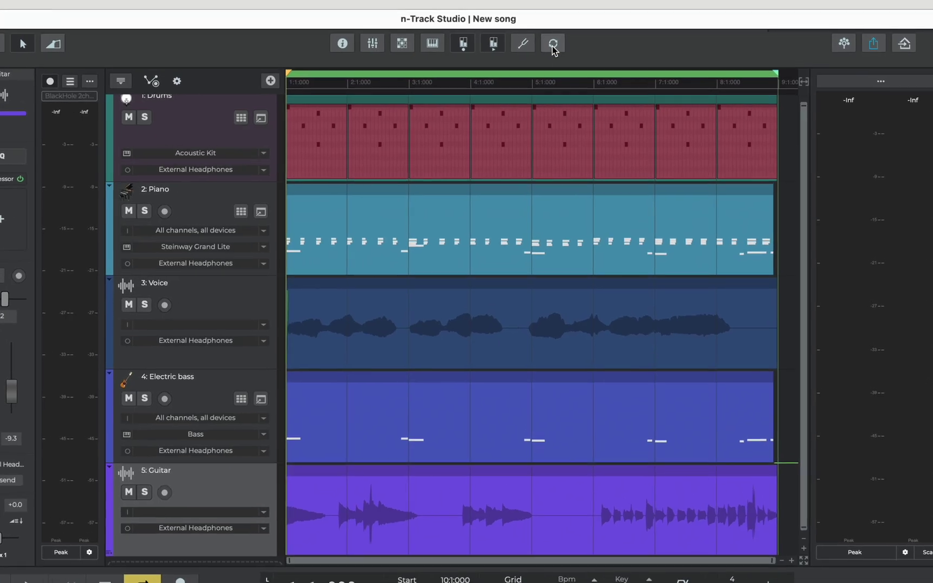
Step: Add the Exported Audio folder to My folders in the Loop browser
click(554, 44)
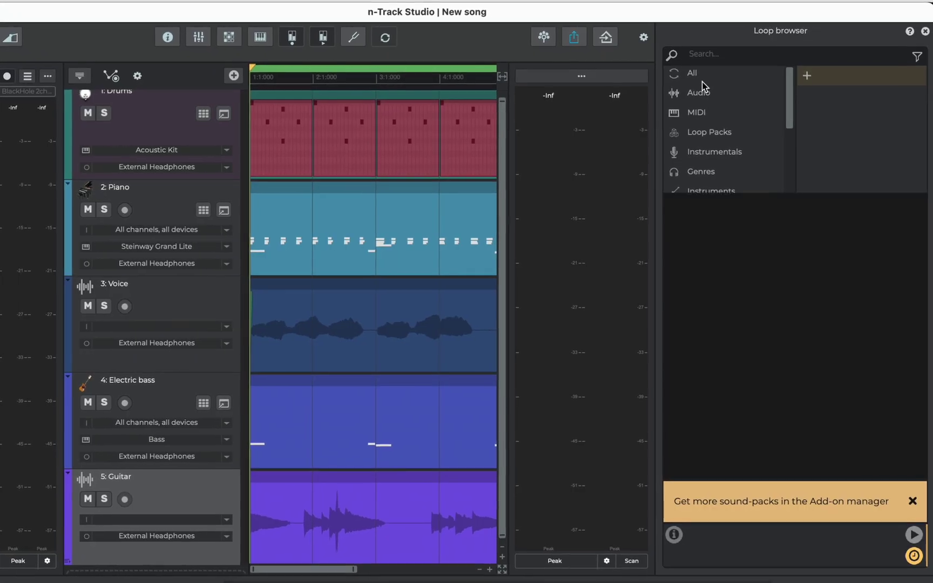
scroll(701, 81, down, 3)
click(711, 106)
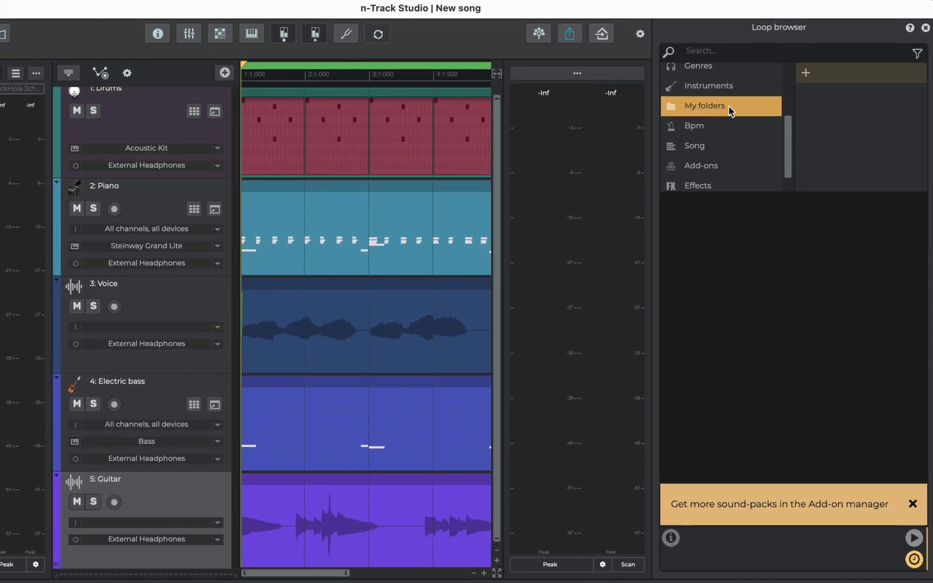
click(808, 77)
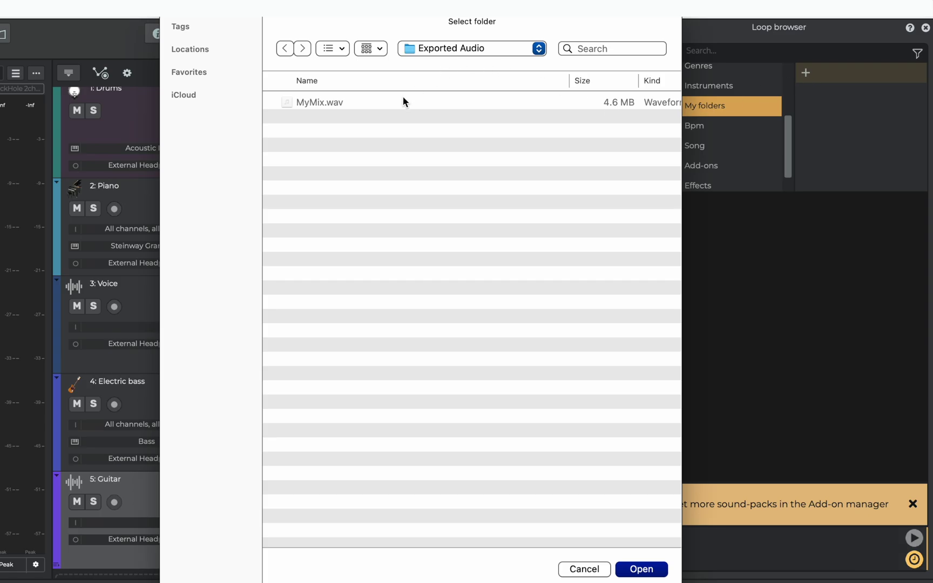
click(653, 569)
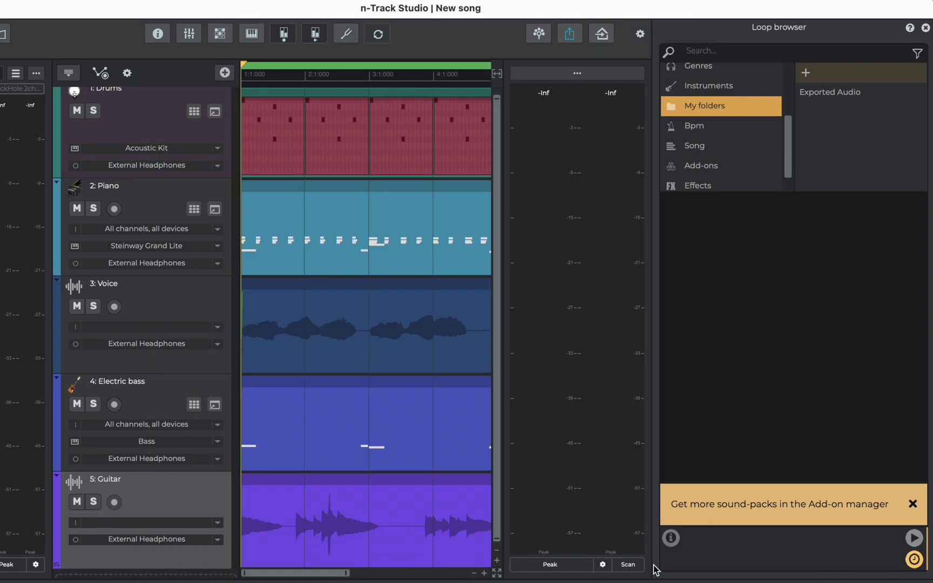
Step: Preview MyMix from Exported Audio and add it to the song as track 6
click(816, 92)
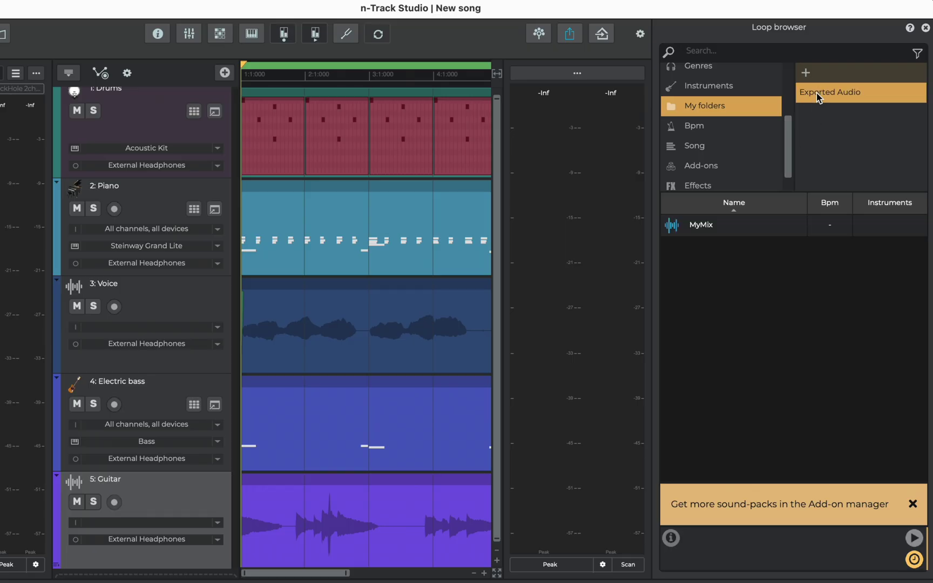
click(730, 227)
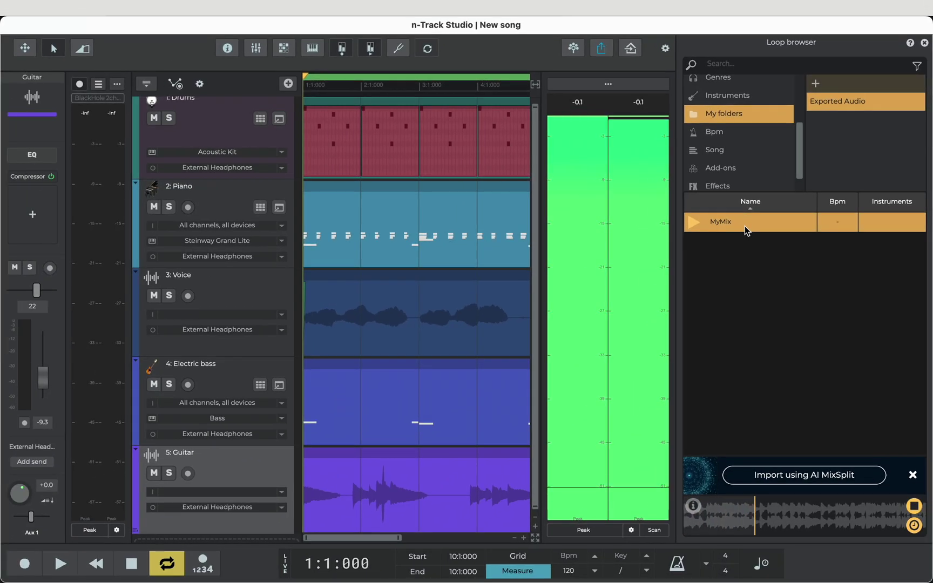
click(728, 230)
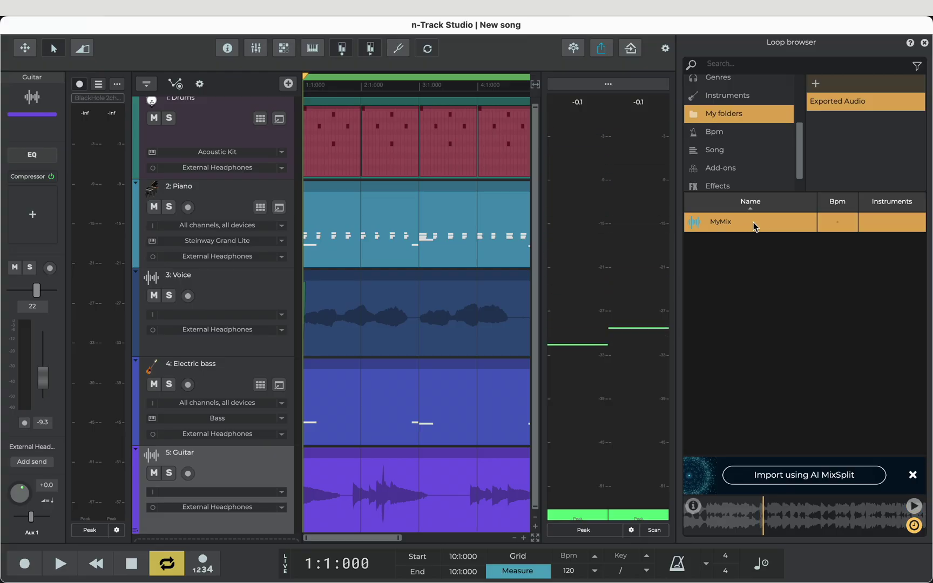
double_click(755, 227)
Step: Solo track 6 MyMix, close the Loop browser, and start playback
scroll(451, 358, down, 5)
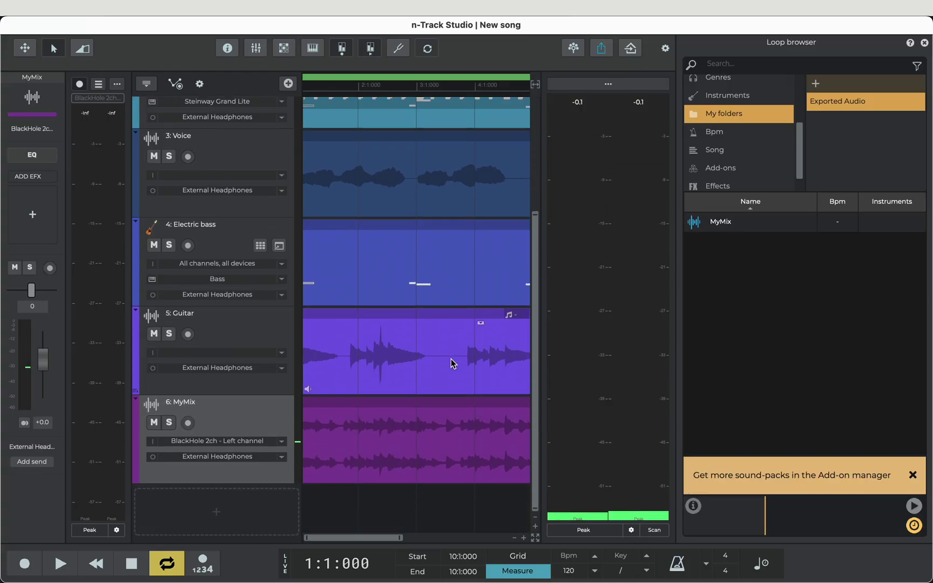
click(169, 374)
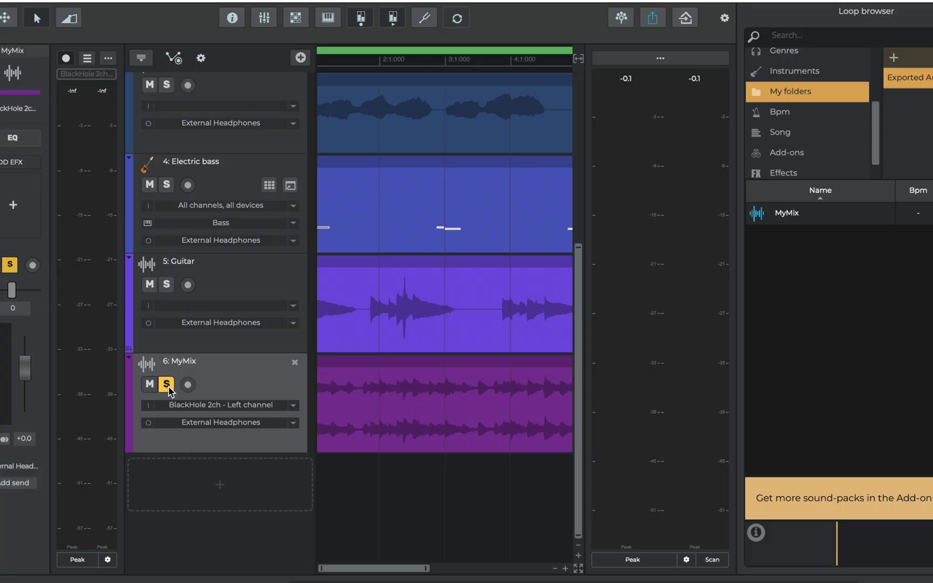
click(922, 13)
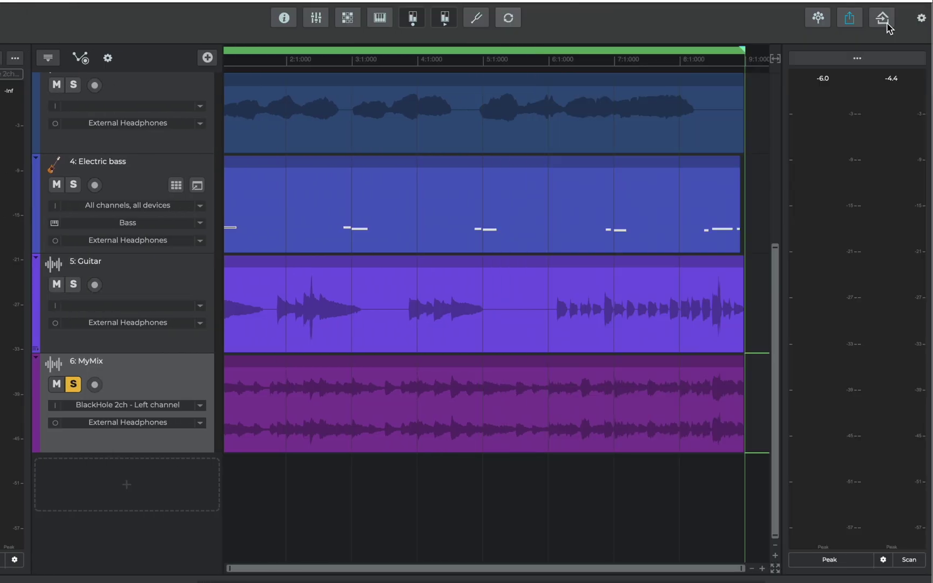
key(space)
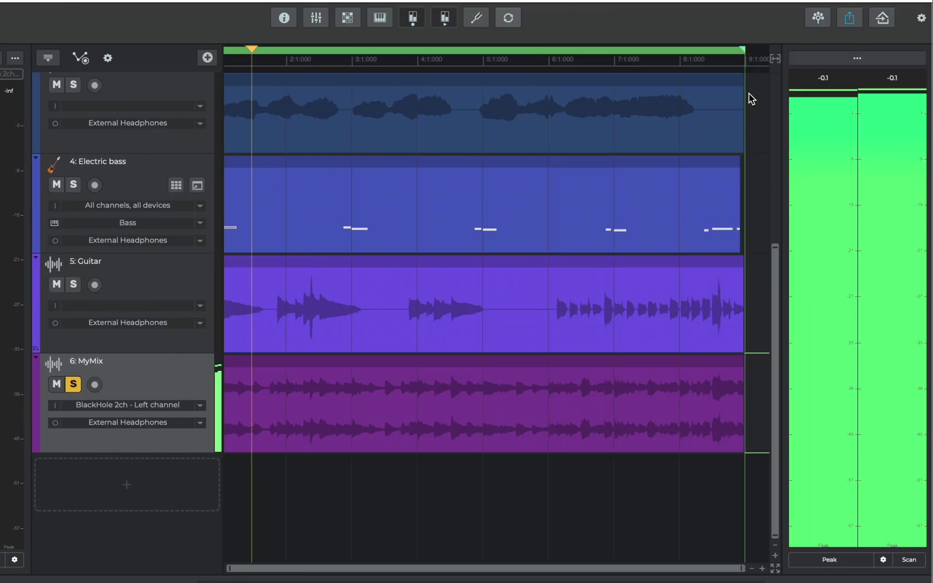
mouse_move(651, 209)
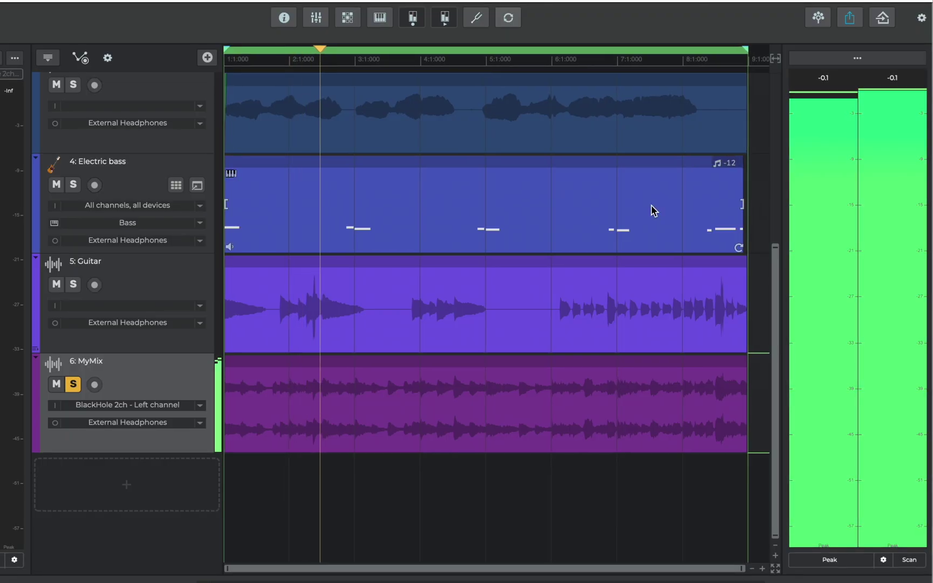